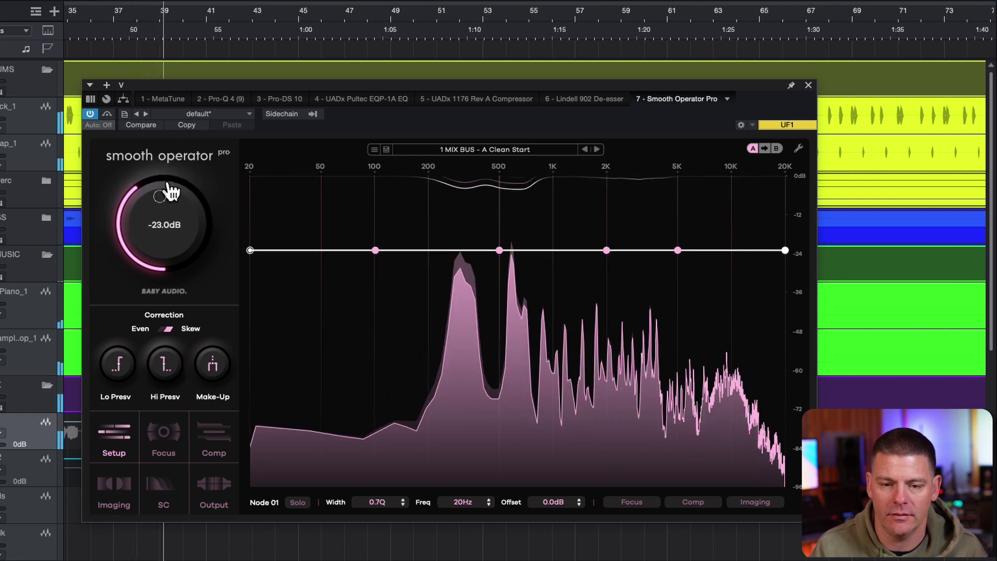
# - Stop playback and try extending the high-frequency preservation range down to about 100 Hz
pyautogui.press('space')
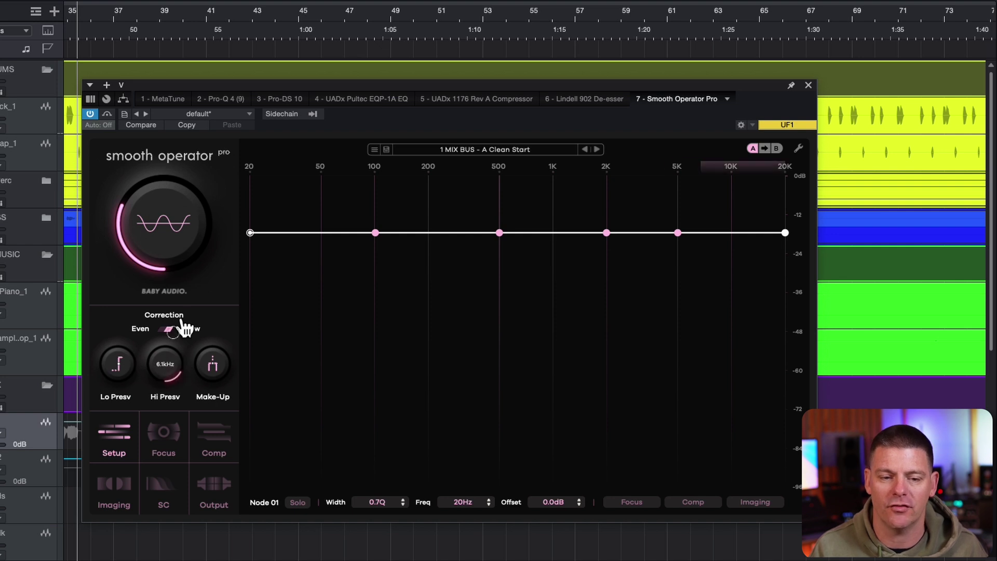
pyautogui.moveTo(185, 329); pyautogui.dragTo(178, 289)
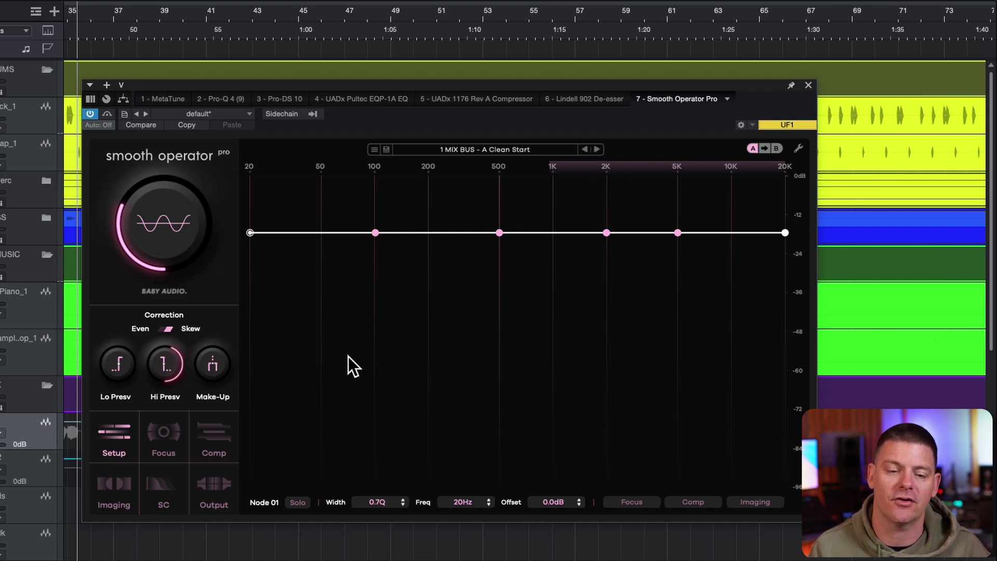
pyautogui.moveTo(186, 365)
pyautogui.mouseDown()
pyautogui.moveTo(174, 370)
pyautogui.moveTo(183, 292)
pyautogui.moveTo(184, 304)
pyautogui.mouseUp()
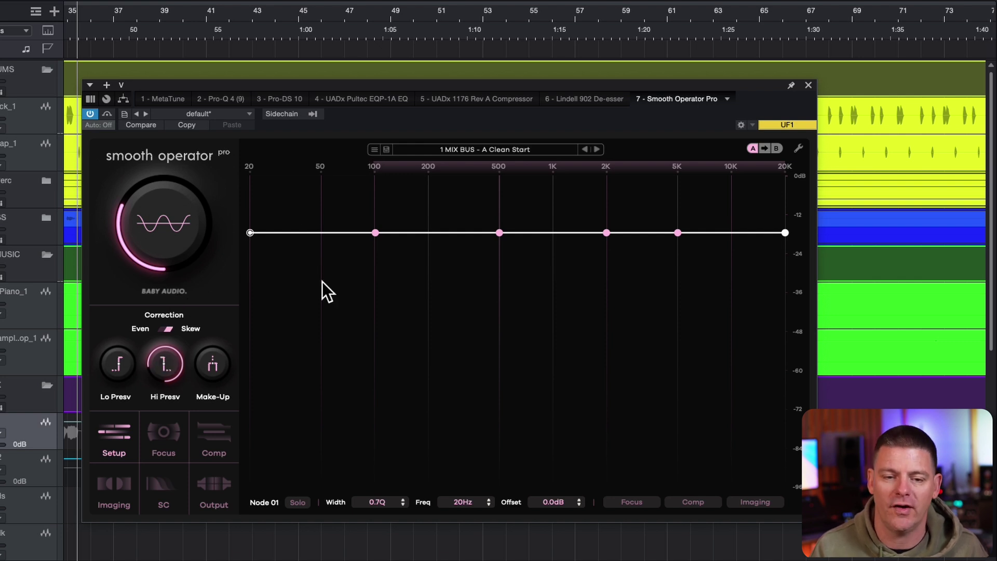
pyautogui.doubleClick(165, 363)
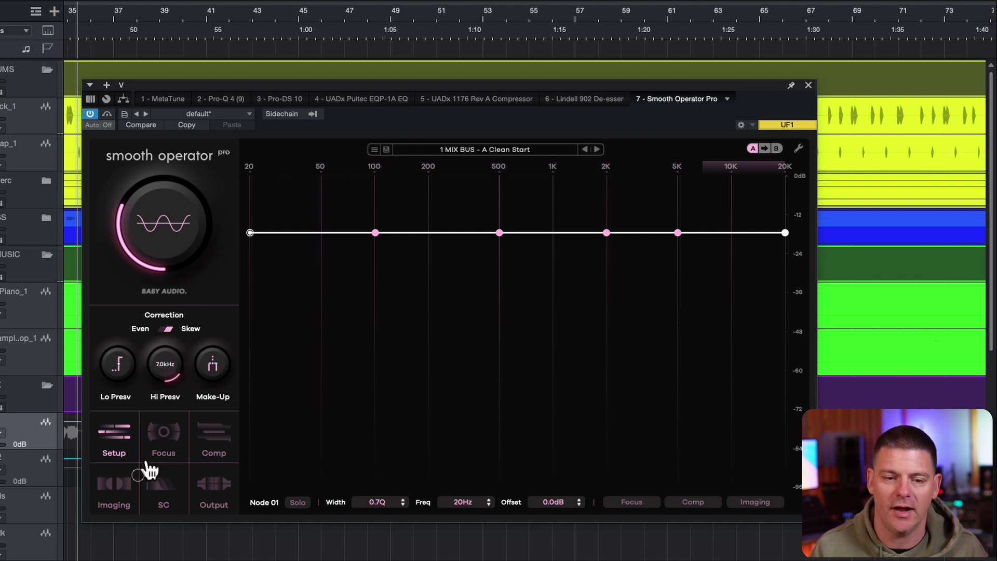
# - Try raising the low-frequency preservation range to about 965 Hz
pyautogui.moveTo(130, 363); pyautogui.dragTo(112, 474)
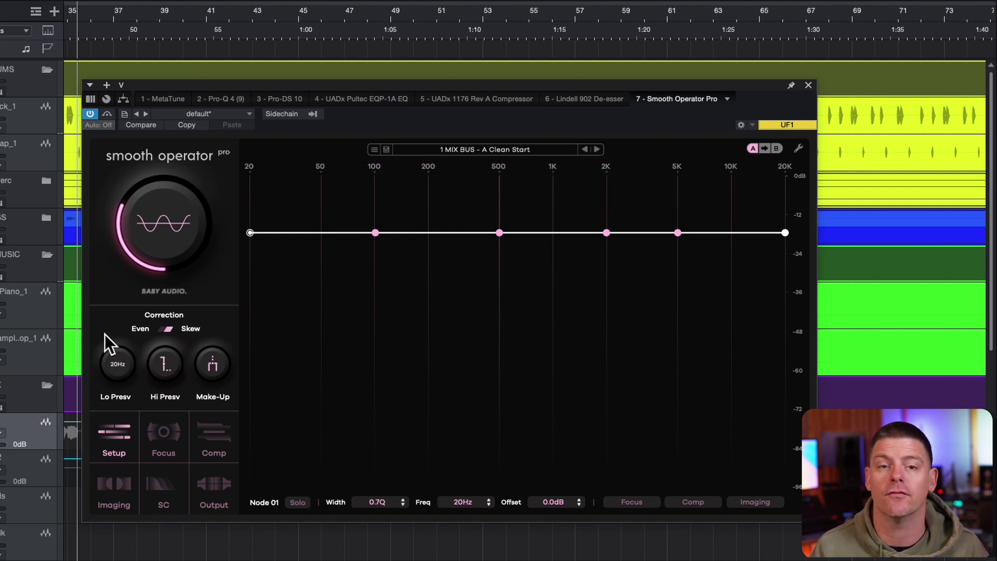
pyautogui.moveTo(117, 364); pyautogui.dragTo(138, 216)
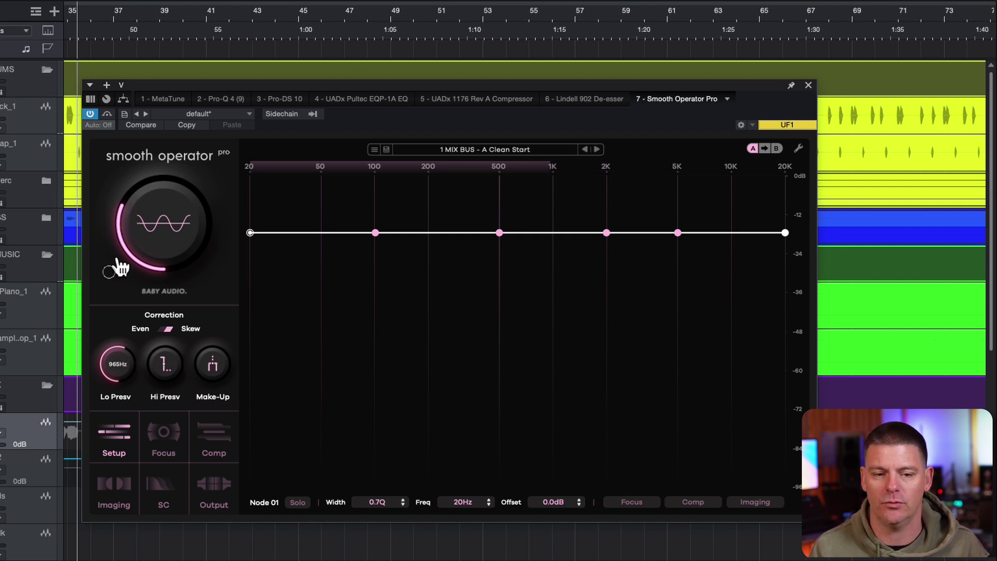
pyautogui.moveTo(226, 366)
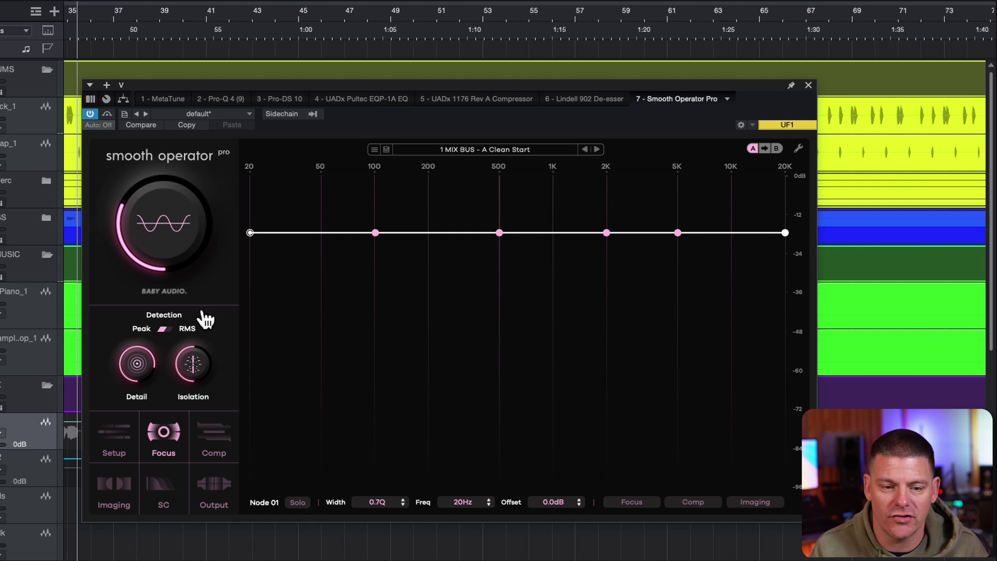
# - In the Focus settings, reduce Detail and Isolation to 0%, and lower the main threshold to -51.2 dB while auditioning the track
pyautogui.moveTo(189, 362)
pyautogui.moveTo(152, 257); pyautogui.dragTo(161, 149)
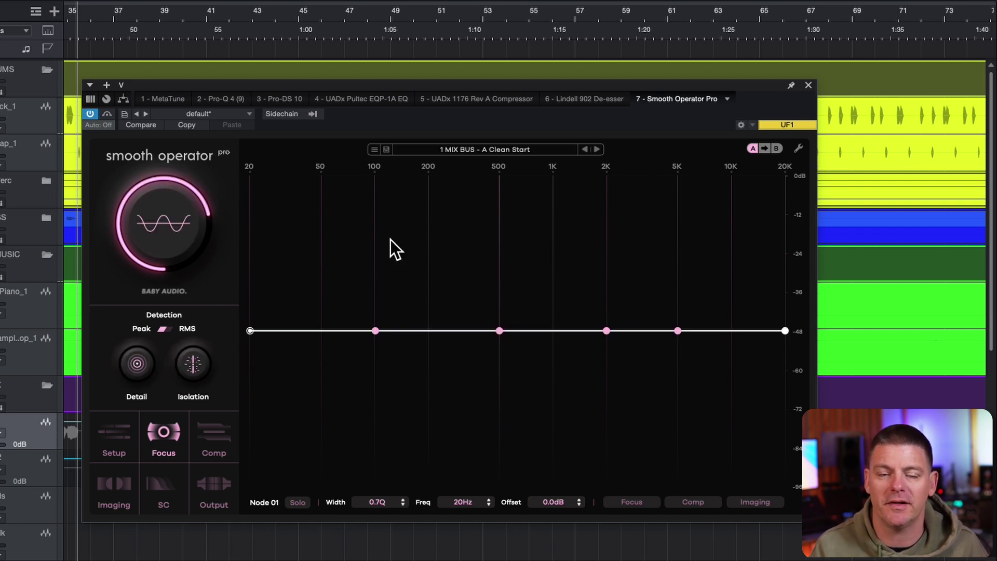
pyautogui.press('space')
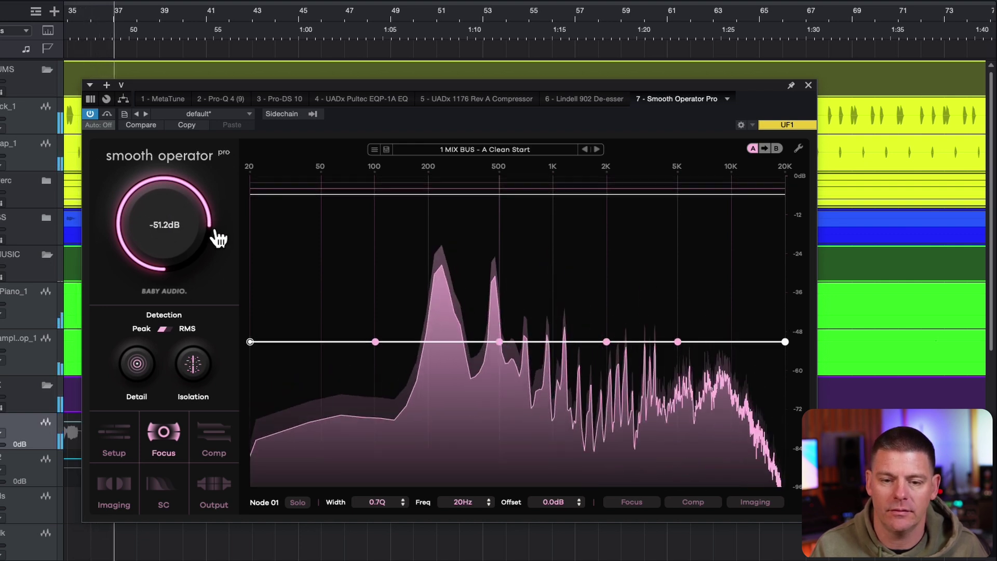
pyautogui.press('space')
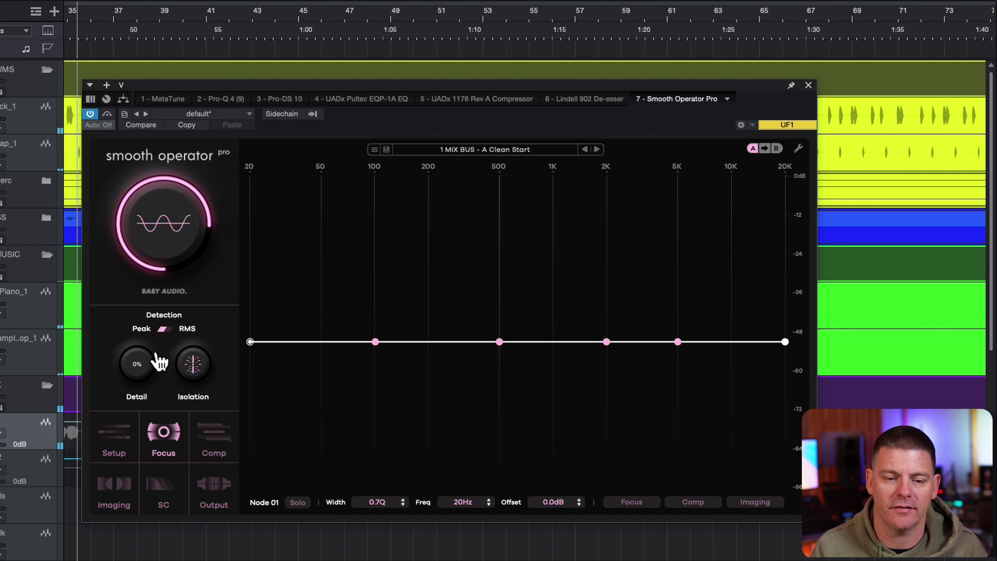
pyautogui.moveTo(158, 364)
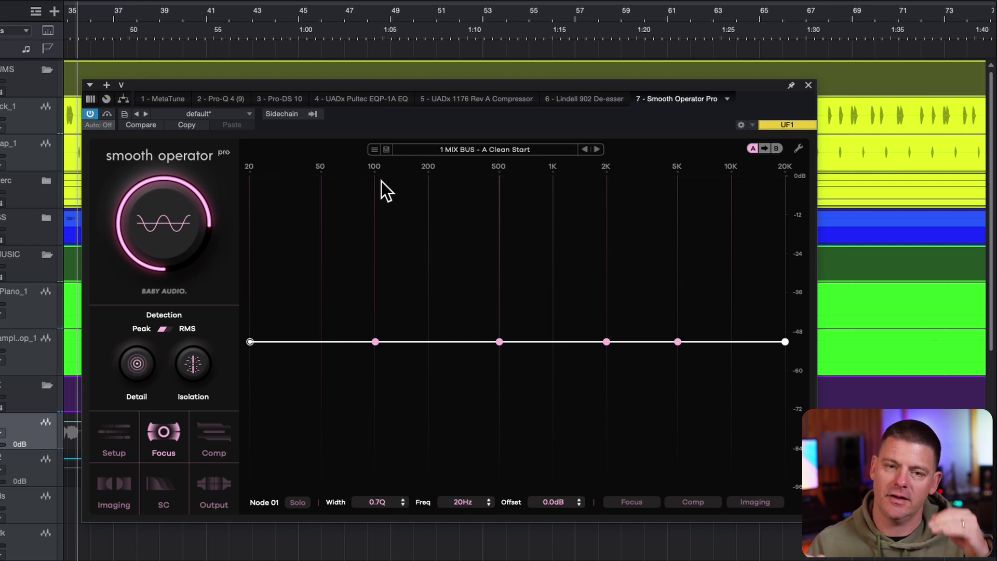
# - Play the track and raise the Focus Detail amount past 73%, and stop playback
pyautogui.press('space')
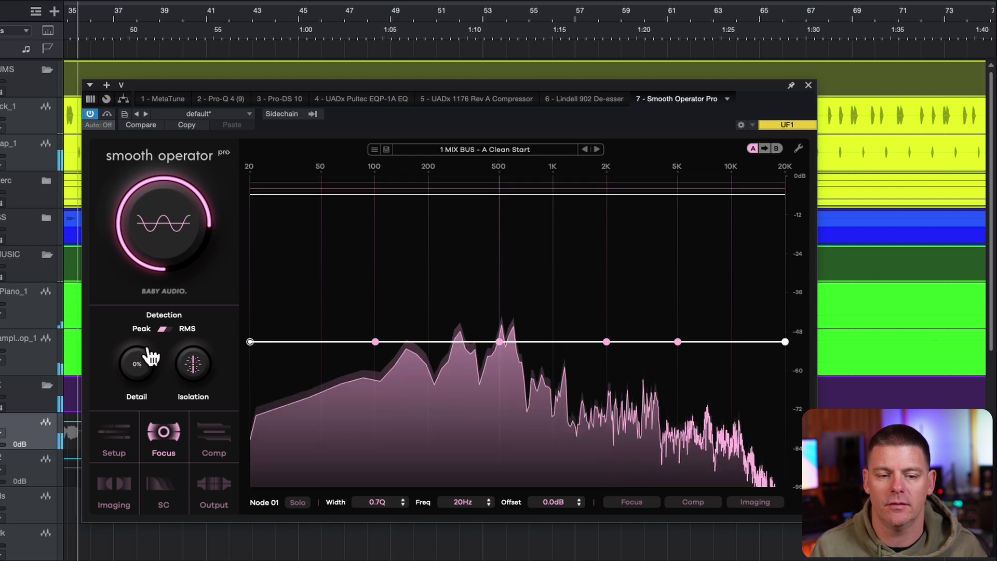
pyautogui.moveTo(137, 354); pyautogui.dragTo(145, 318)
pyautogui.moveTo(150, 252); pyautogui.dragTo(150, 224)
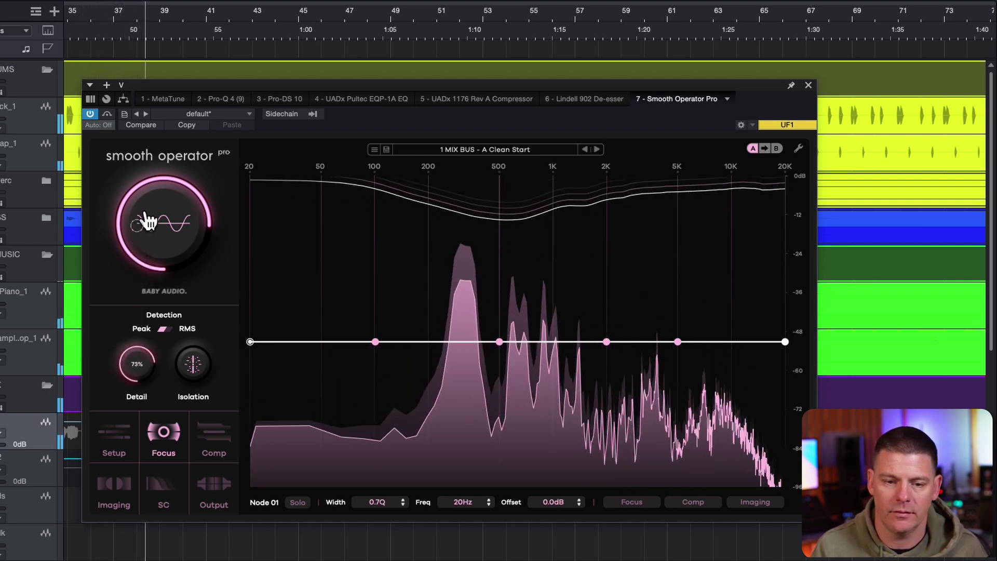
pyautogui.moveTo(126, 254)
pyautogui.press('space')
# - Rebalance the Focus settings during playback with Isolation at 50%, a lower Detail amount, and the main threshold at about -41 dB
pyautogui.moveTo(189, 369)
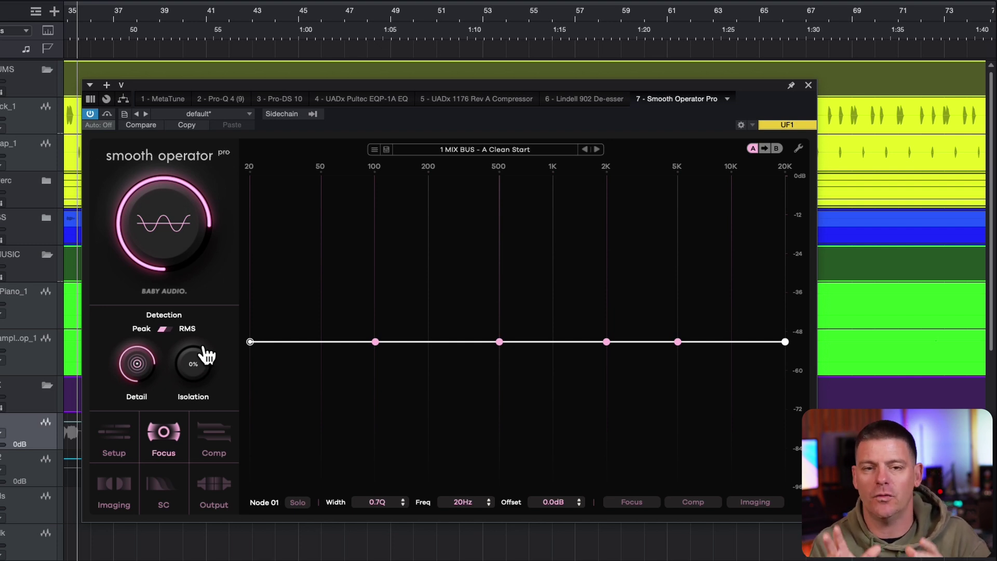
pyautogui.press('space')
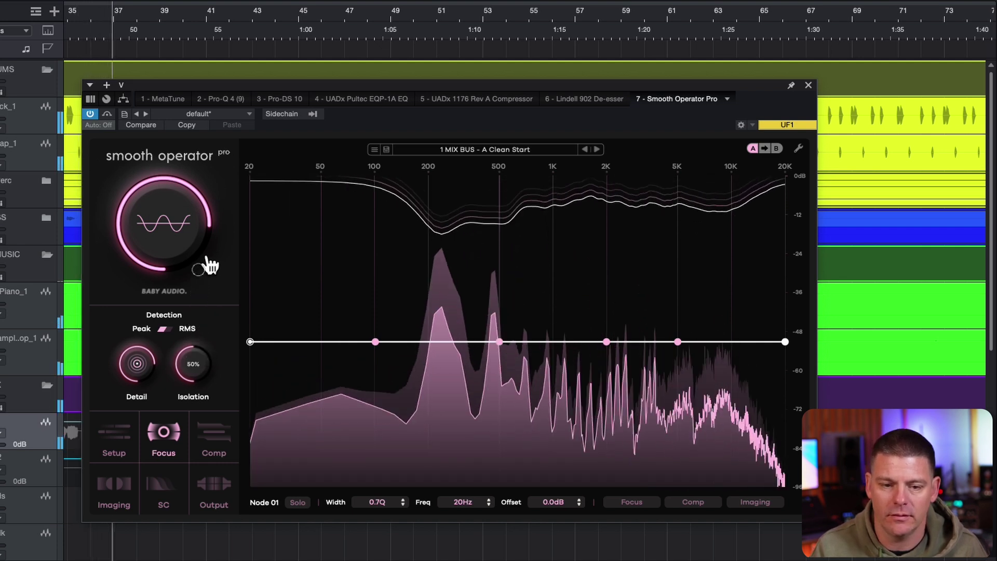
pyautogui.moveTo(208, 265); pyautogui.dragTo(208, 240)
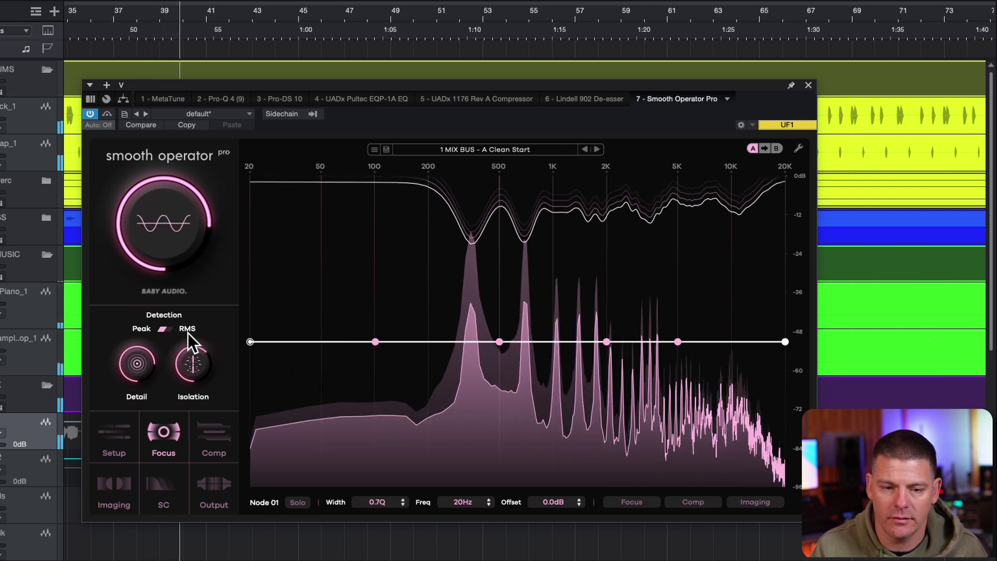
pyautogui.moveTo(137, 359); pyautogui.dragTo(141, 385)
pyautogui.moveTo(170, 179); pyautogui.dragTo(173, 211)
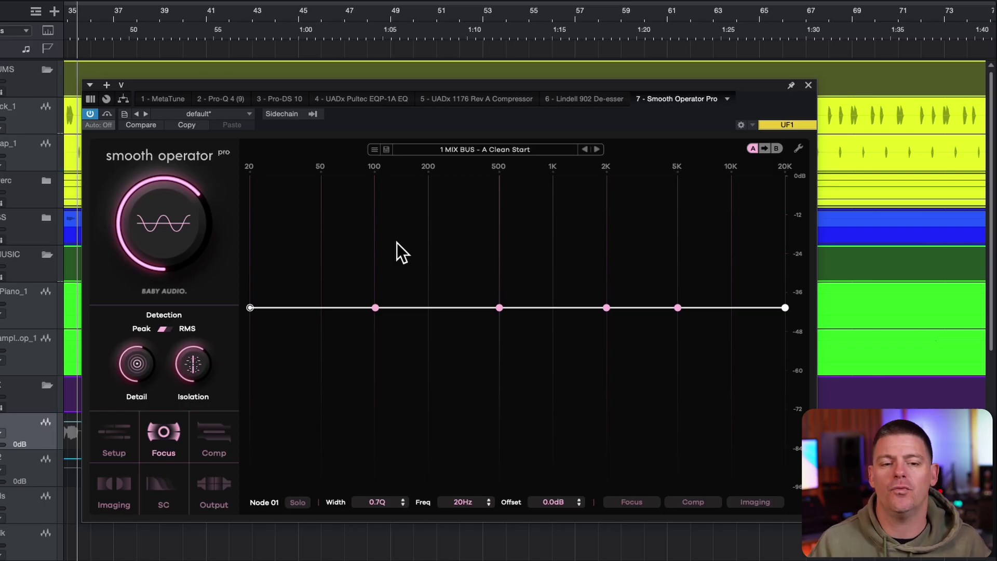
# - In the global compression settings, try Attack and Release at their minimum values
pyautogui.click(215, 434)
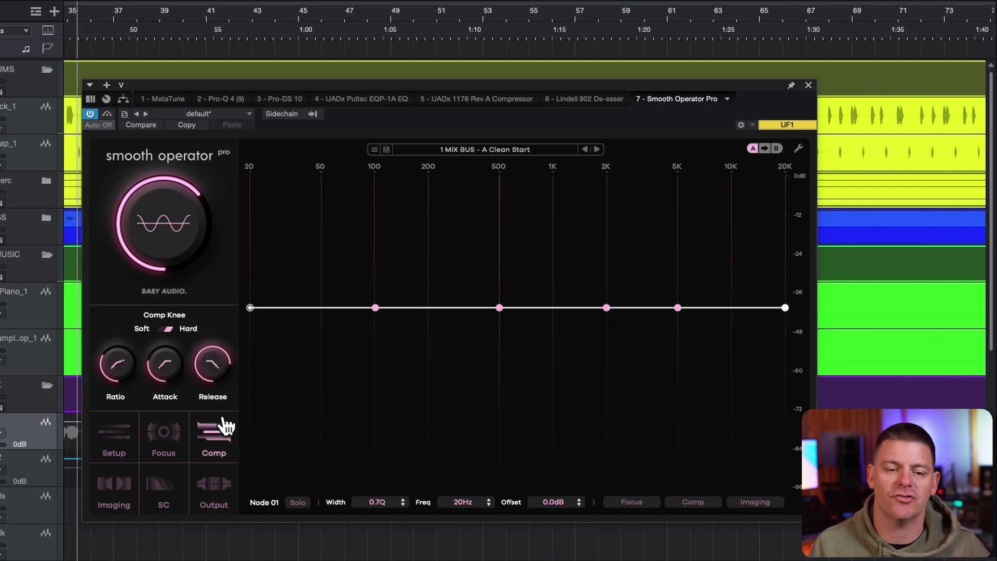
pyautogui.moveTo(174, 367)
pyautogui.moveTo(131, 358)
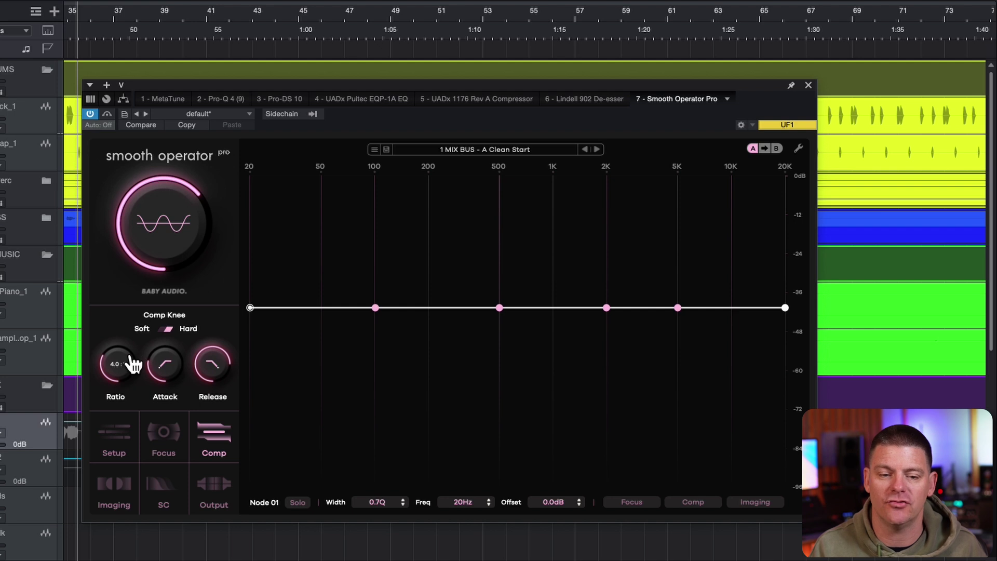
pyautogui.moveTo(225, 358)
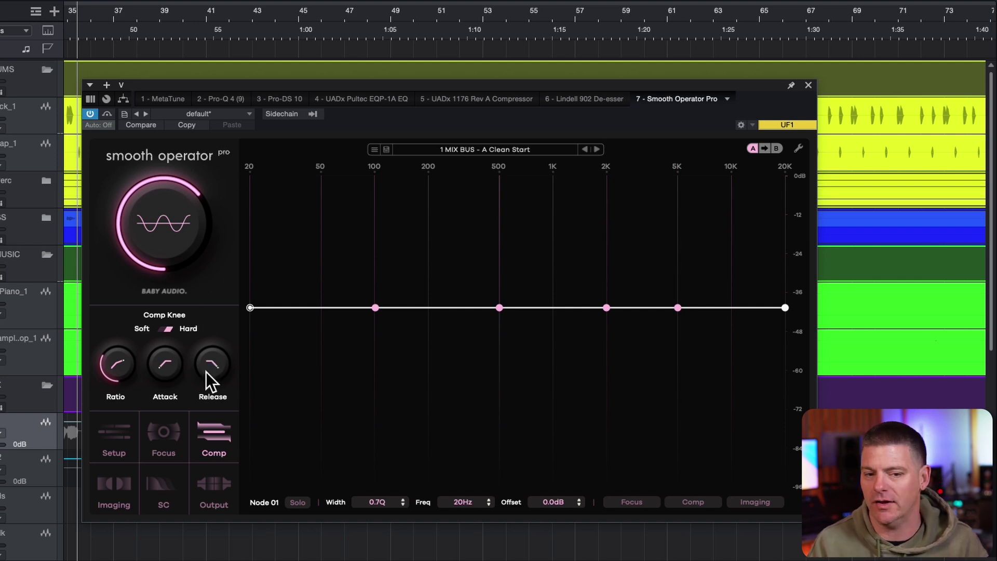
# - In the Imaging settings, reduce Stereo Link to about 50% and try M/S mode before returning to L/R
pyautogui.click(105, 481)
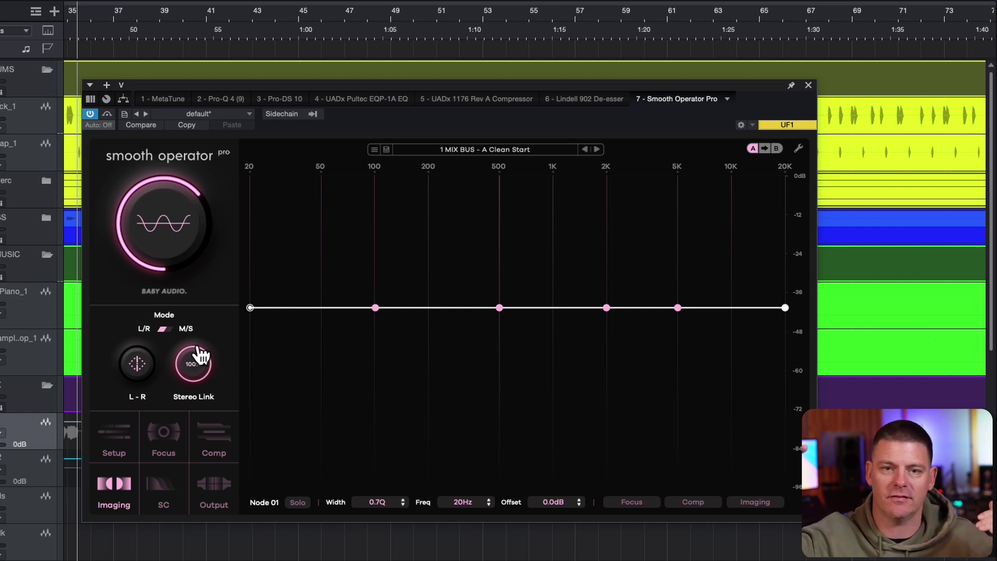
pyautogui.moveTo(201, 355); pyautogui.dragTo(190, 505)
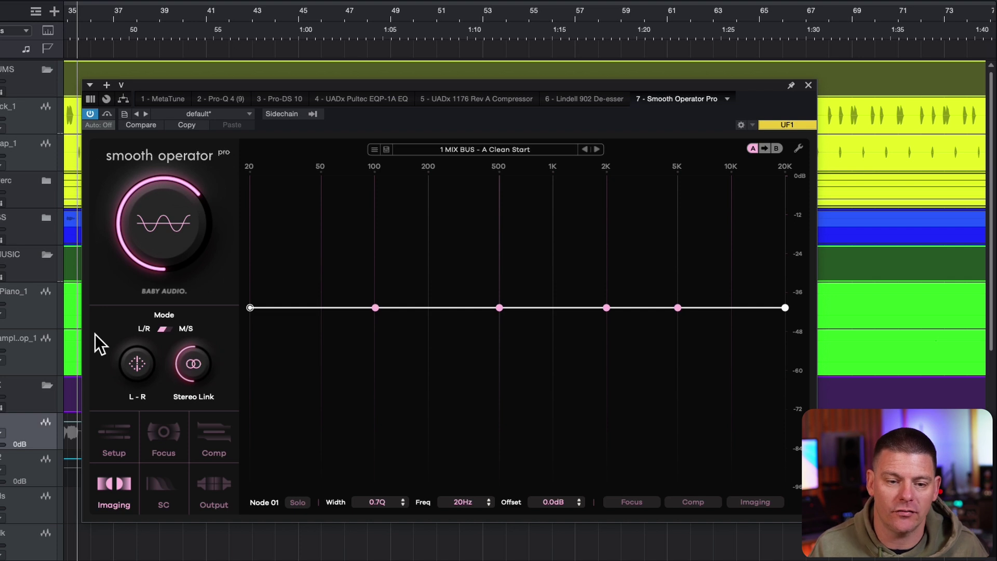
pyautogui.click(175, 327)
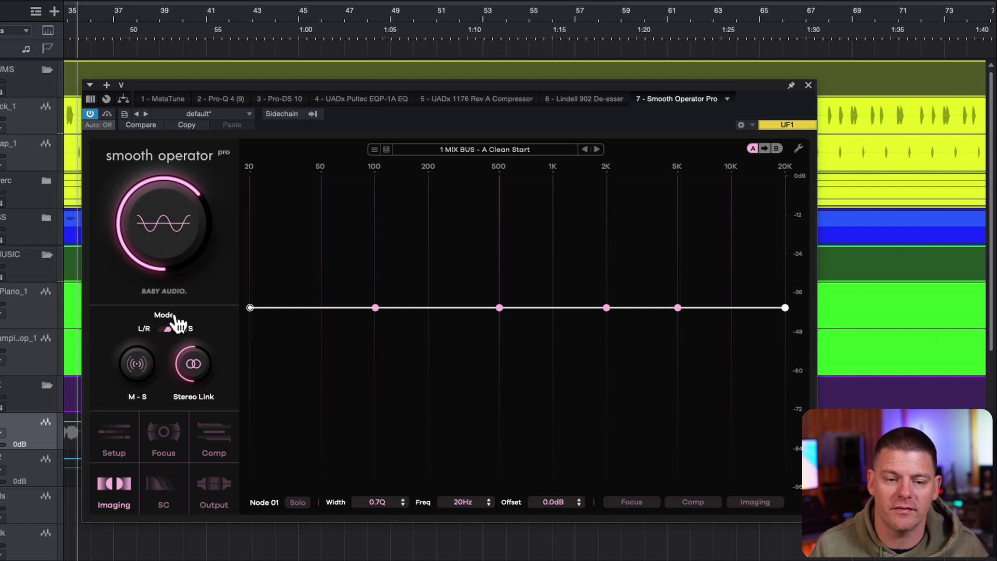
pyautogui.click(173, 325)
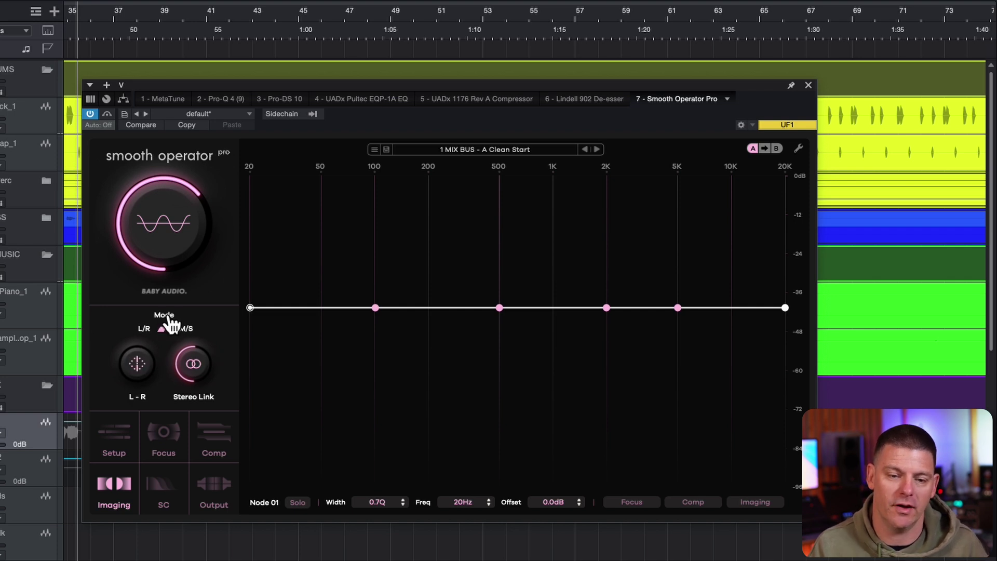
# - Look over the sidechain settings, and compare the Output and Removed monitoring modes in the output settings
pyautogui.click(174, 474)
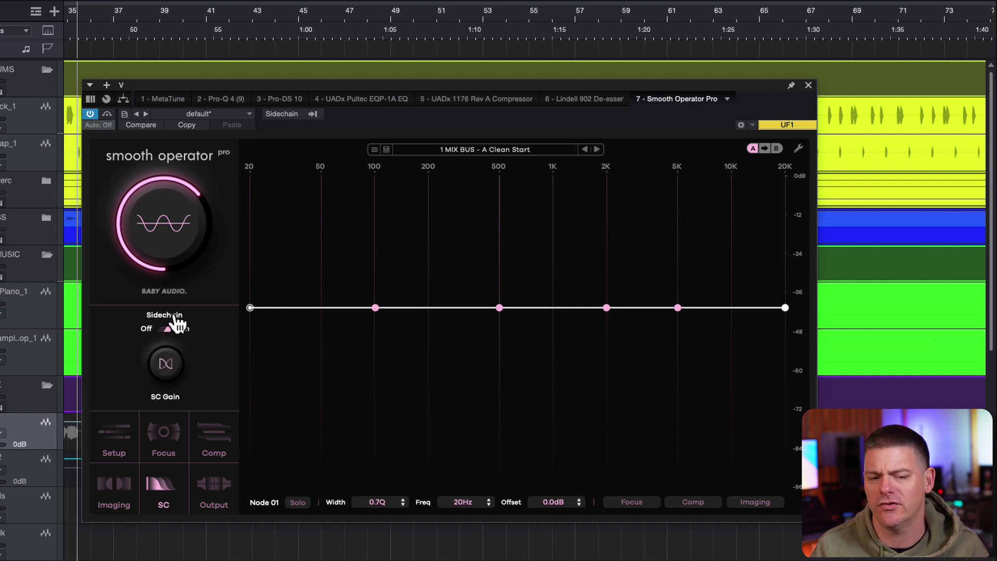
pyautogui.click(220, 485)
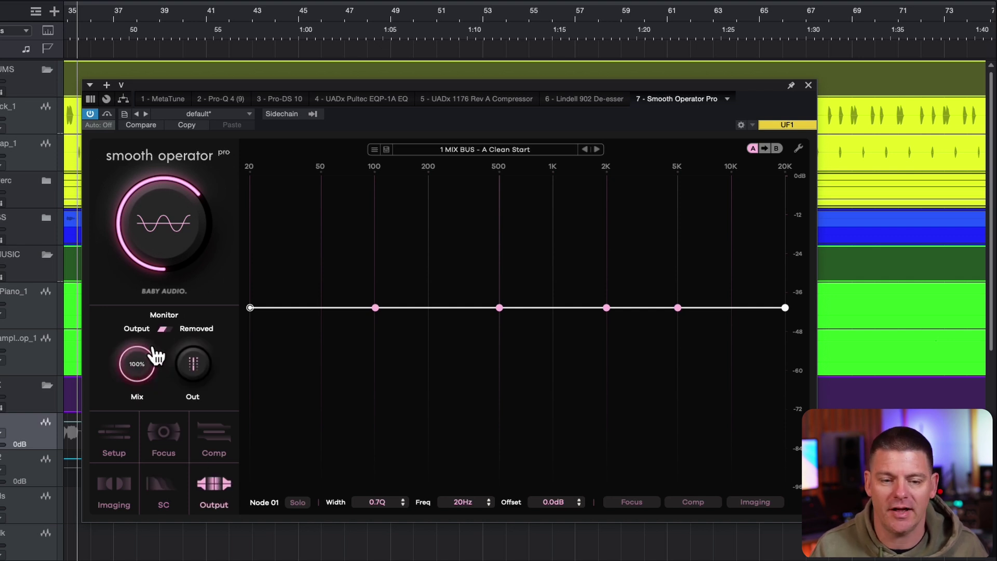
pyautogui.moveTo(209, 359)
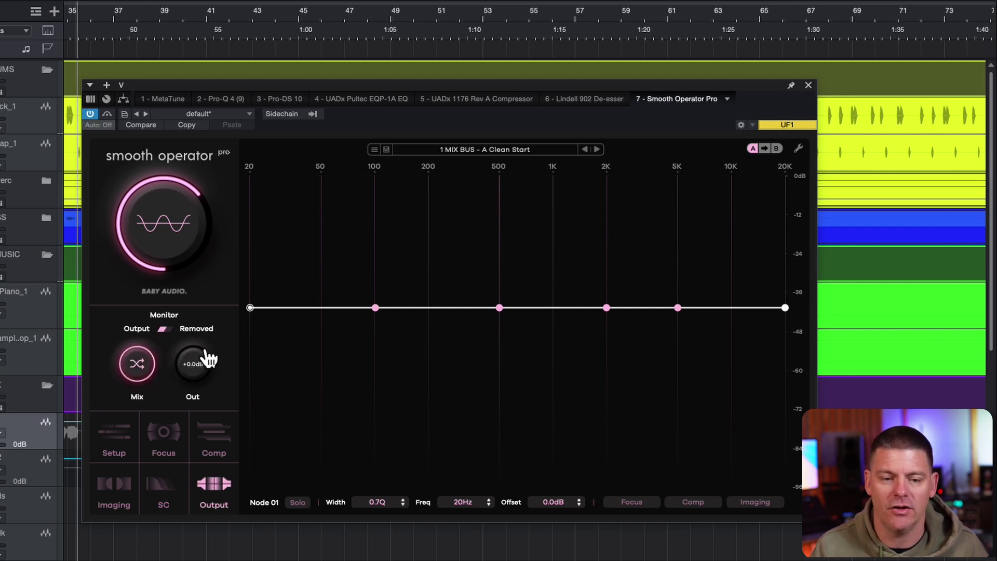
pyautogui.click(176, 324)
pyautogui.click(177, 325)
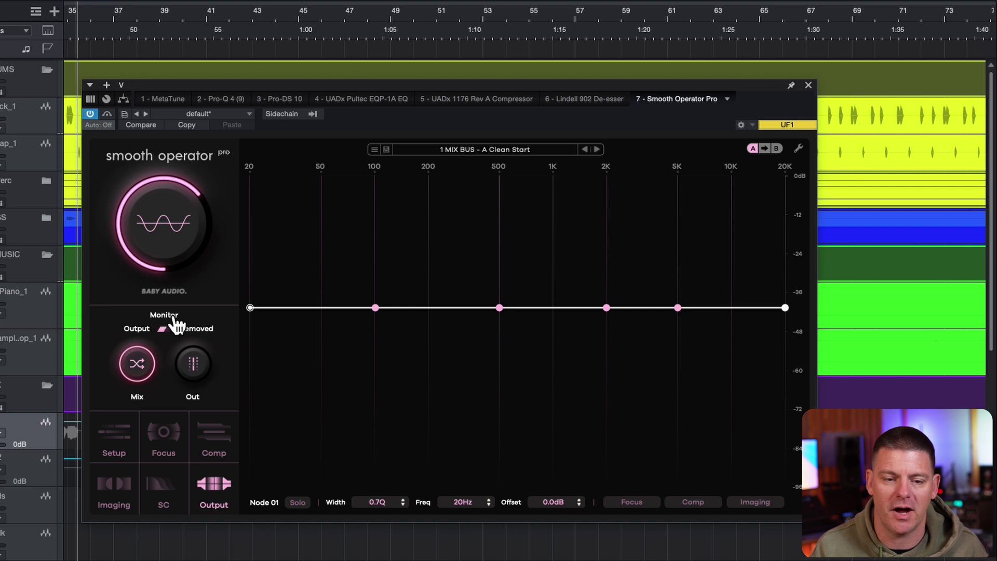
pyautogui.click(175, 326)
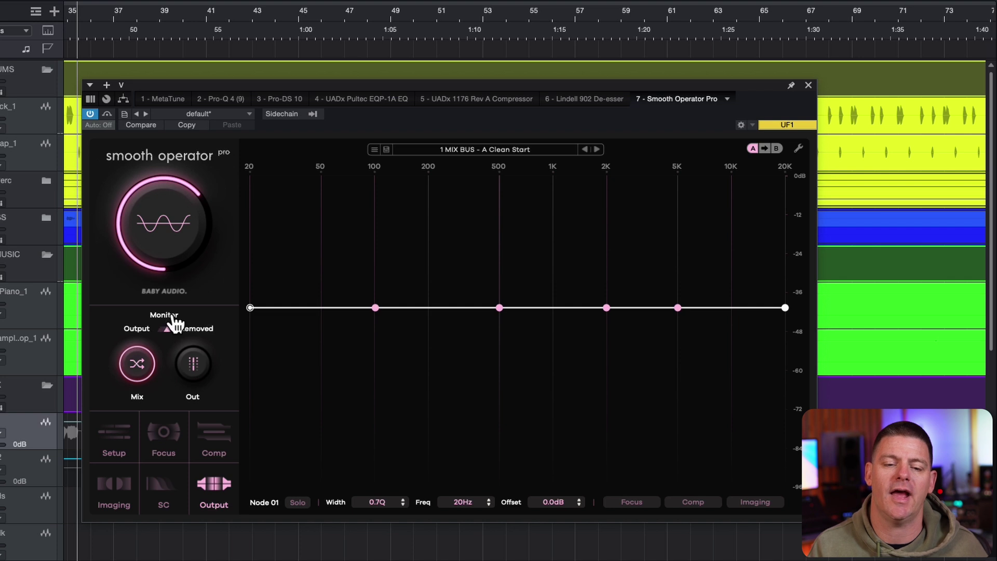
pyautogui.click(171, 326)
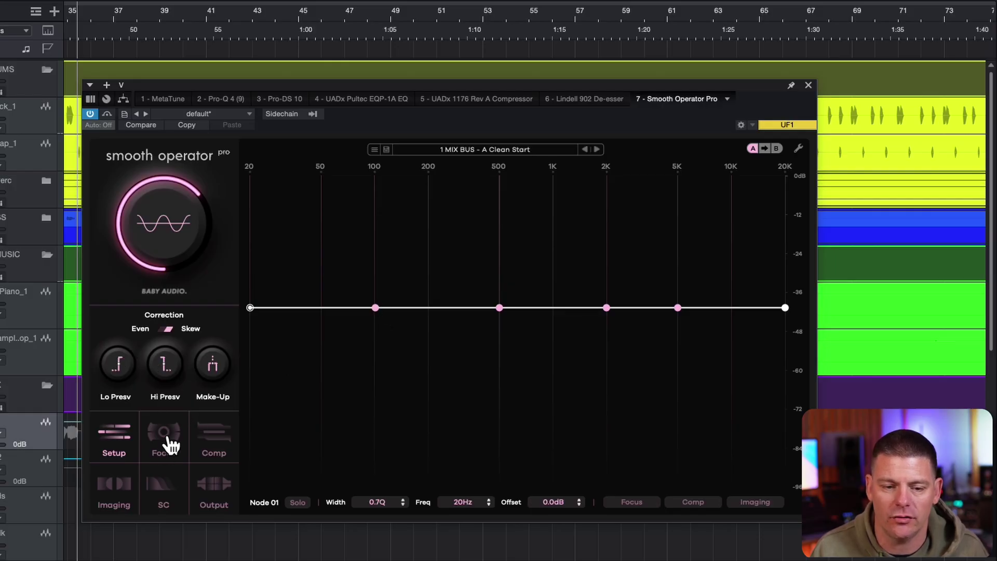
# - Override the global compression settings for the 499 Hz node and increase its Attack time above 25 ms
pyautogui.click(214, 436)
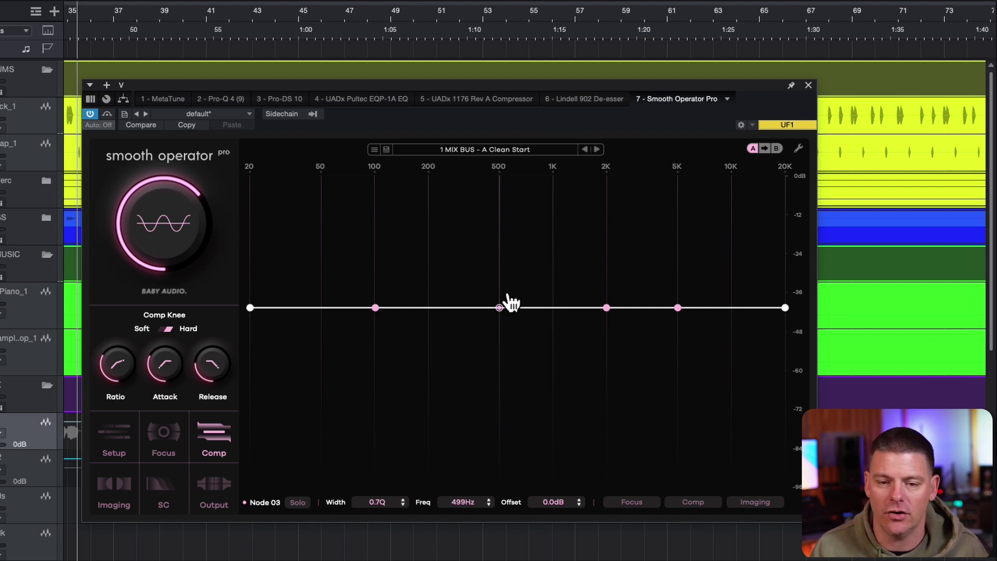
pyautogui.click(716, 494)
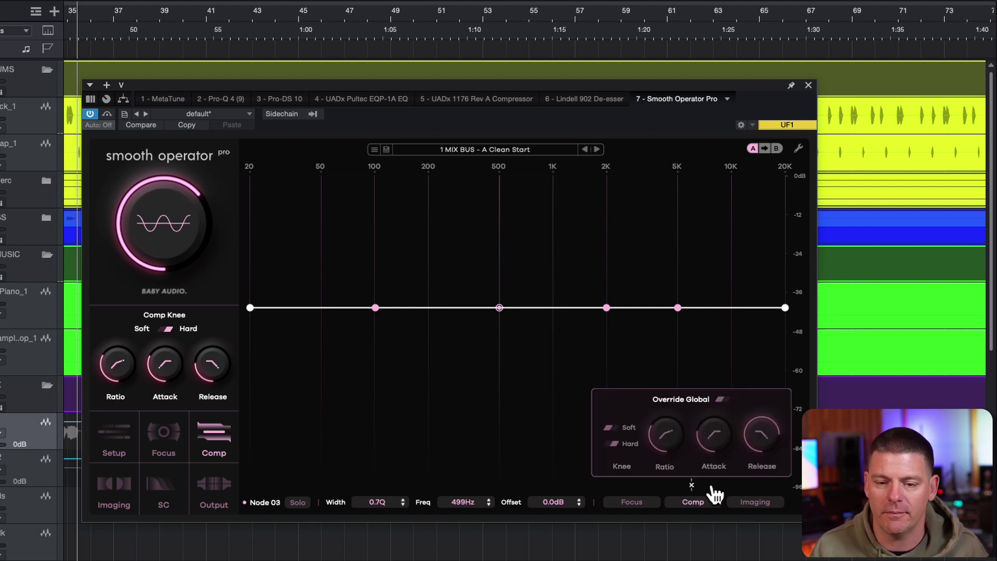
pyautogui.click(730, 393)
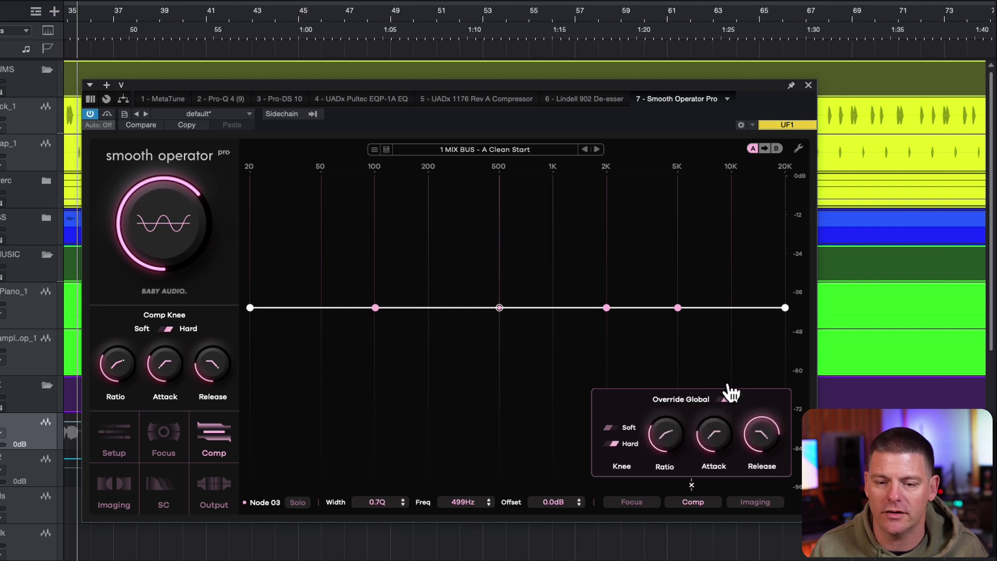
pyautogui.moveTo(715, 427)
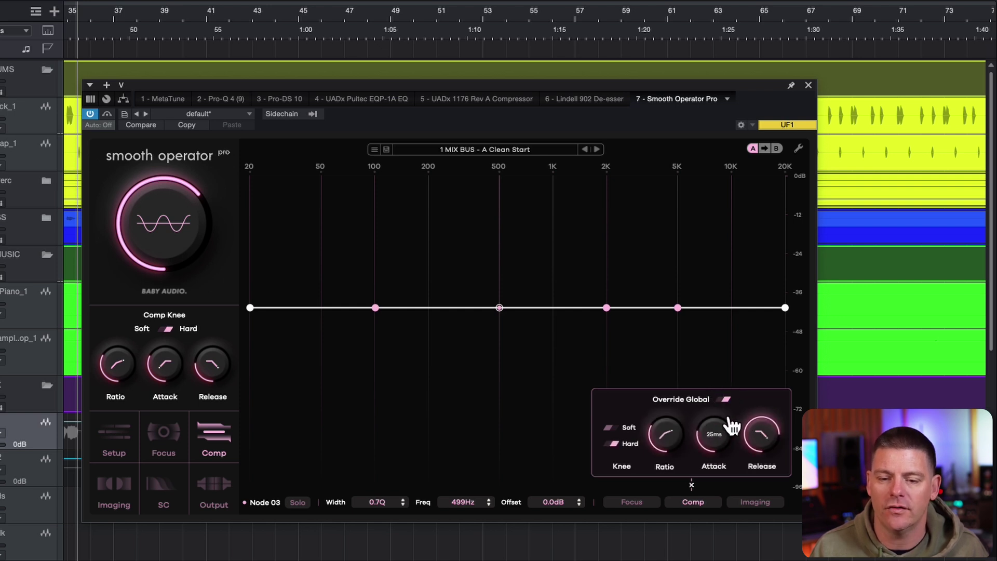
pyautogui.moveTo(728, 403); pyautogui.dragTo(730, 372)
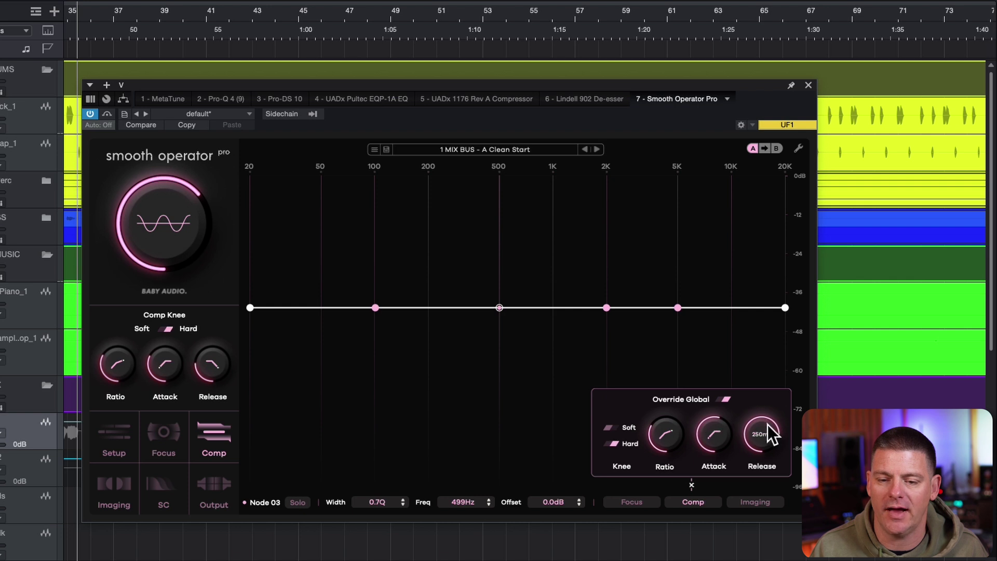
# - Shorten the 499 Hz node's Release time and compare its compression override settings with those of the 100 Hz node
pyautogui.moveTo(768, 431); pyautogui.dragTo(762, 503)
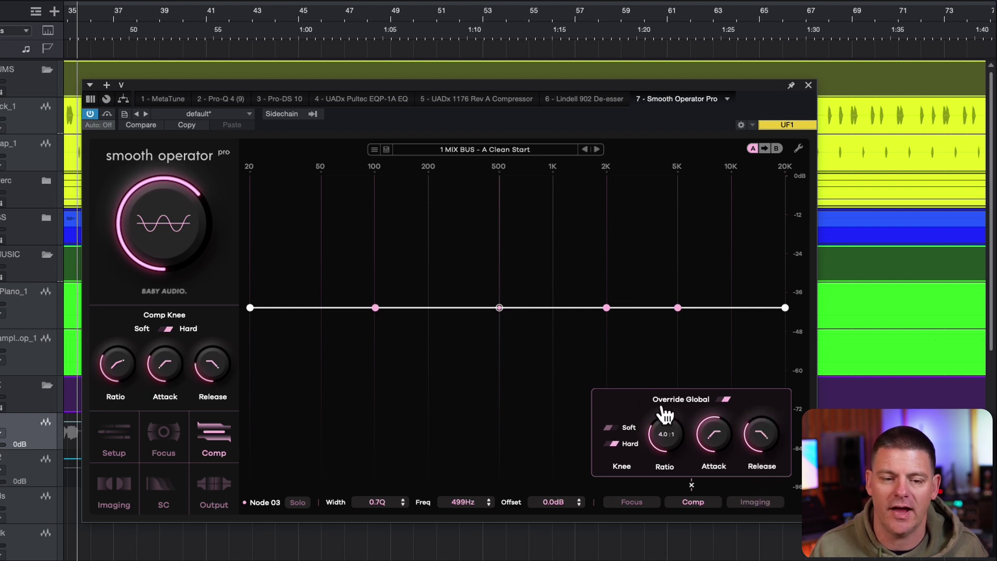
pyautogui.click(384, 297)
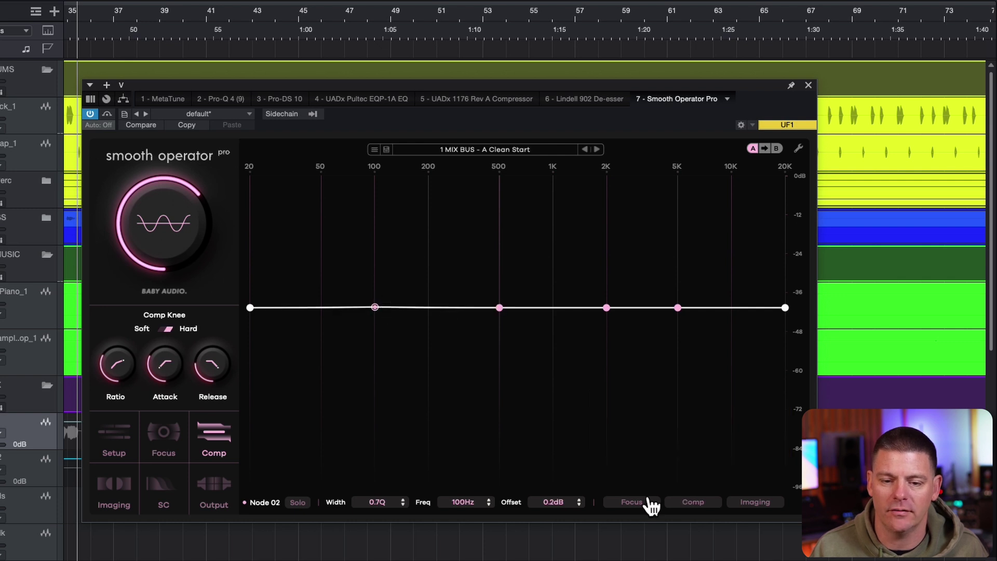
pyautogui.click(703, 500)
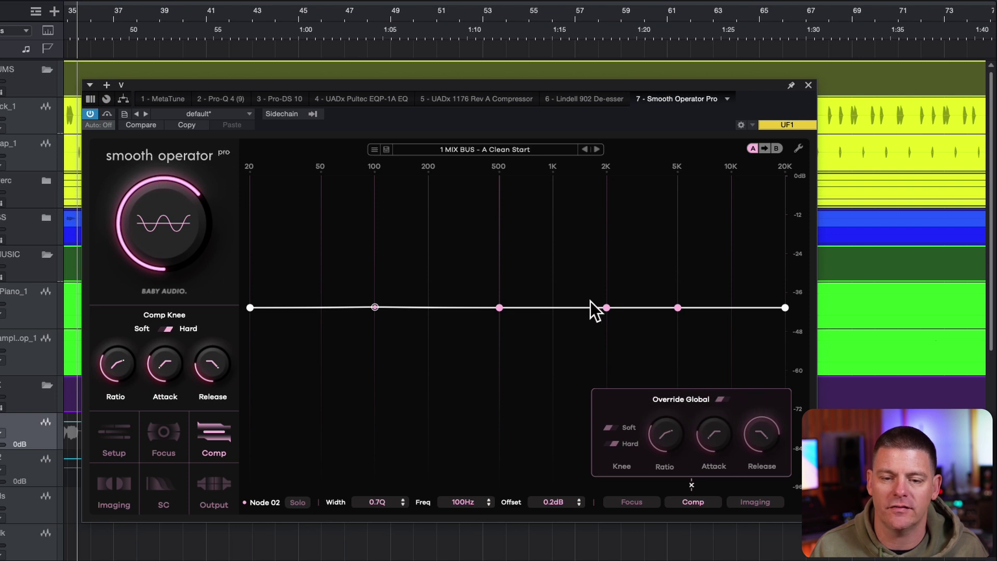
pyautogui.click(508, 302)
pyautogui.click(692, 496)
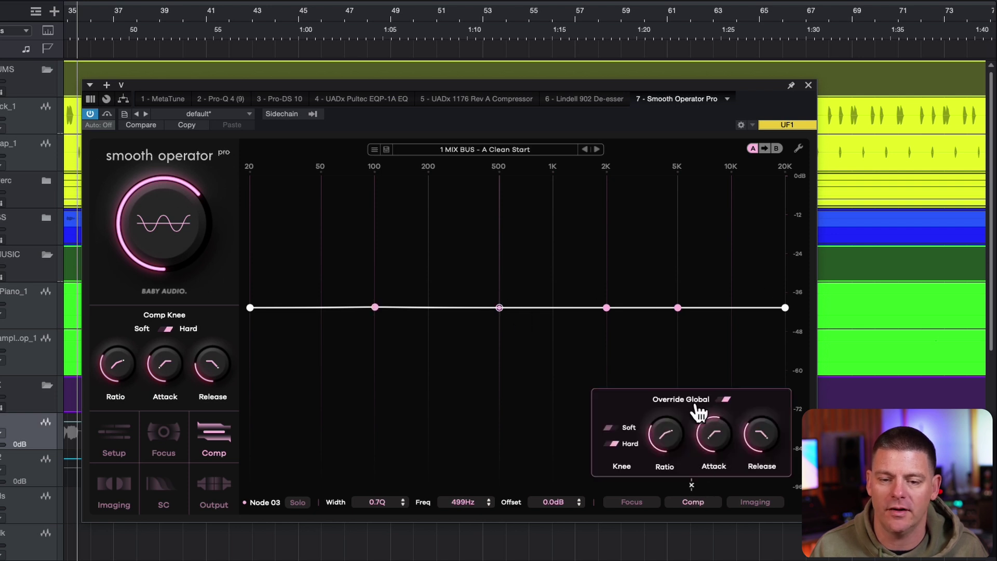
pyautogui.moveTo(720, 433)
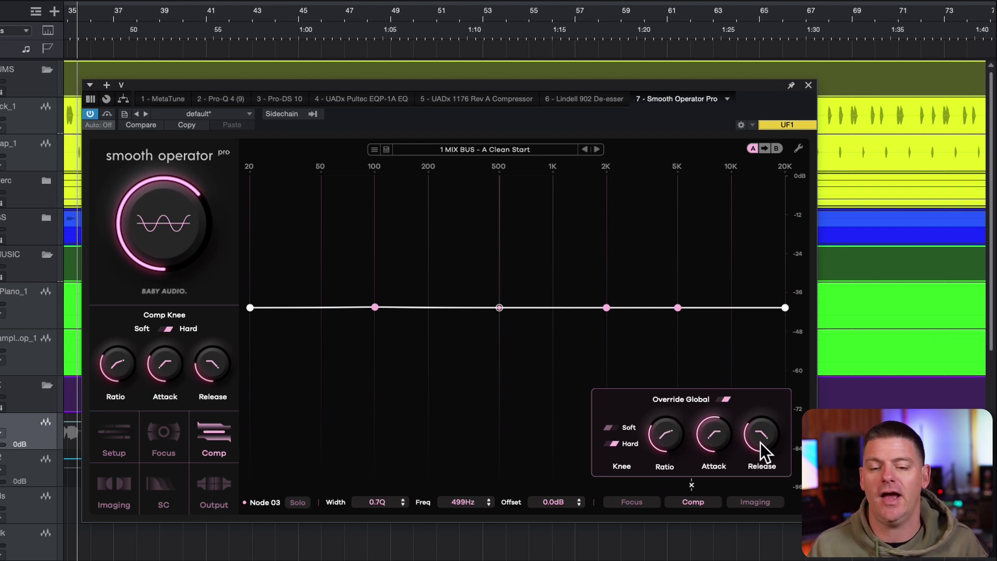
# - Look over the Focus and Imaging override settings of the 499 Hz node and close them
pyautogui.click(635, 496)
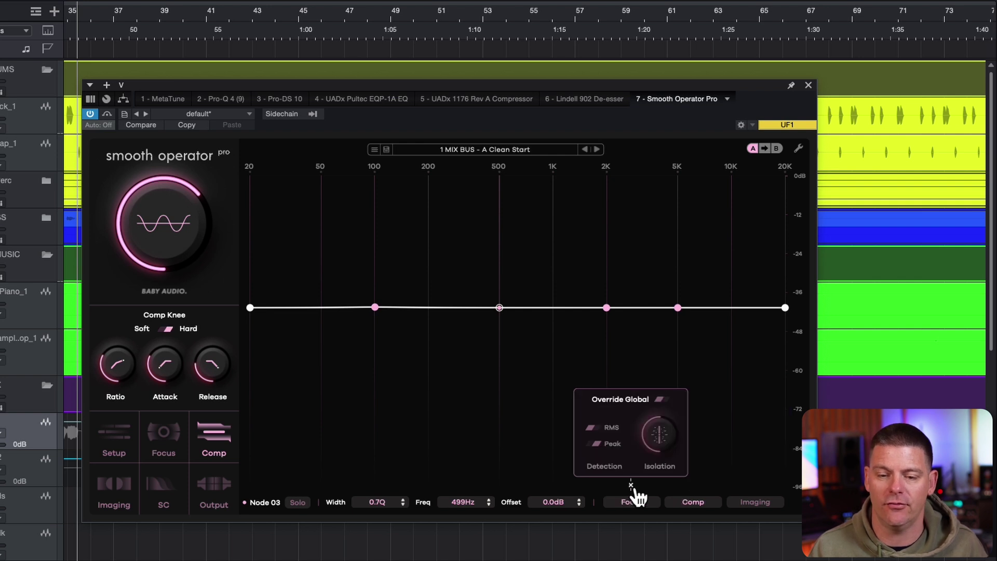
pyautogui.click(761, 498)
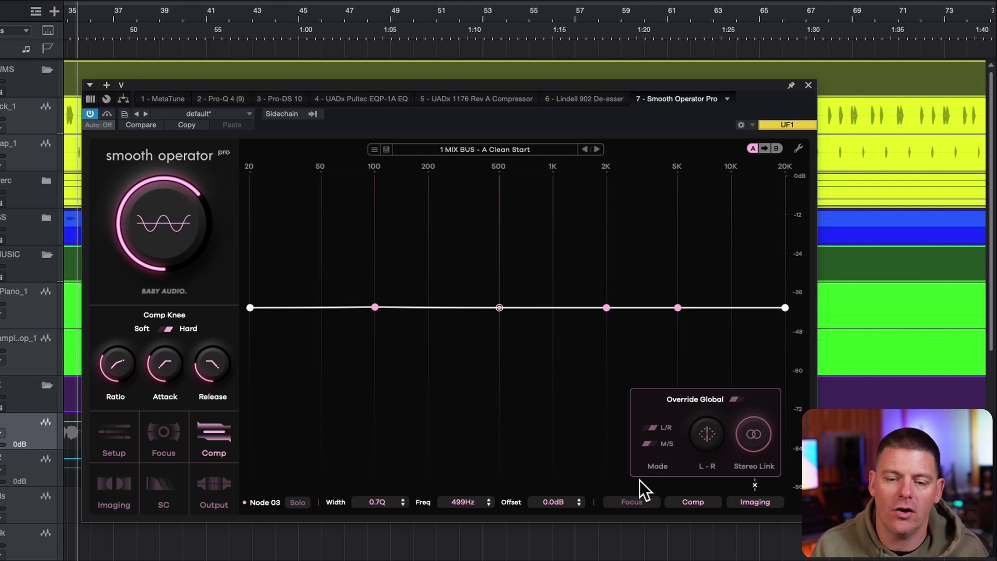
pyautogui.moveTo(640, 492)
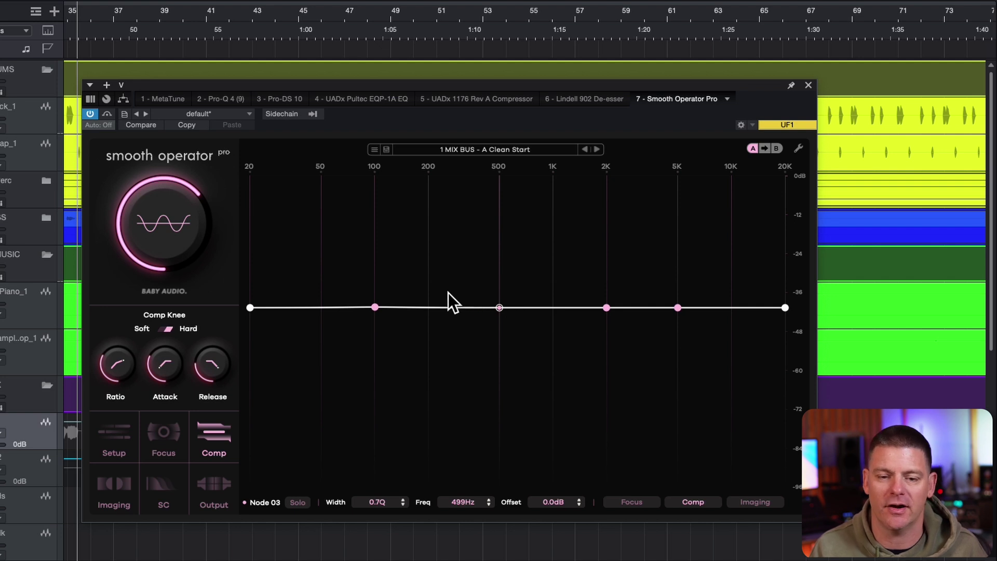
# - Try shaping the threshold curve with extra nodes, pulling one down above 5 kHz and raising others to 11.7 kHz and 3.6 kHz
pyautogui.moveTo(435, 307); pyautogui.dragTo(434, 303)
pyautogui.moveTo(587, 308); pyautogui.dragTo(585, 313)
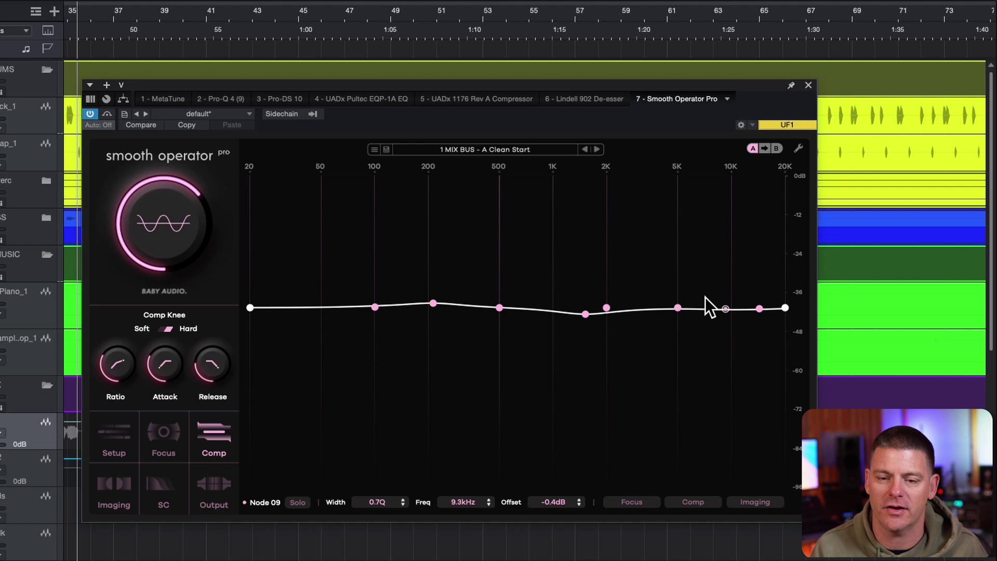
pyautogui.moveTo(709, 308); pyautogui.dragTo(694, 360)
pyautogui.moveTo(753, 307); pyautogui.dragTo(753, 283)
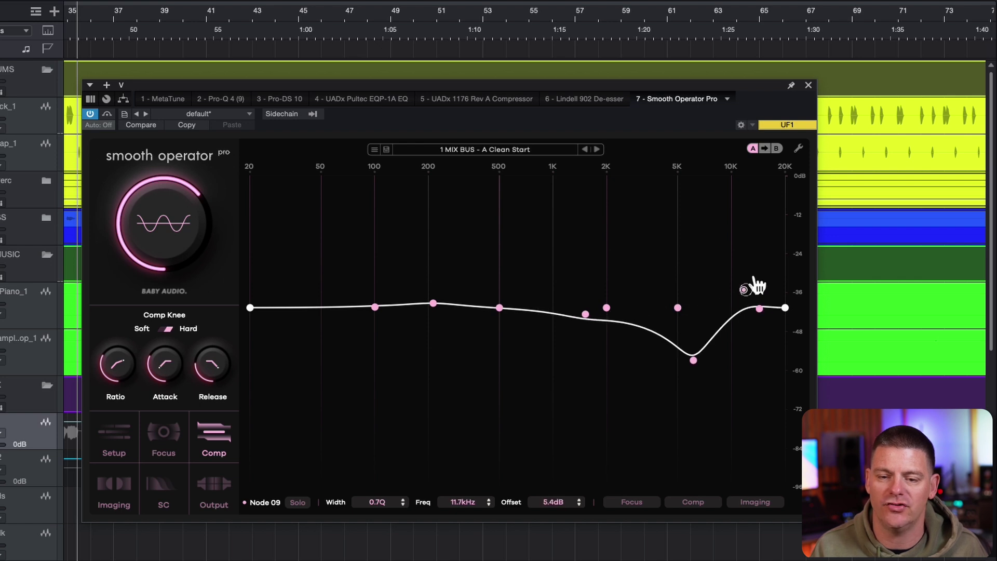
pyautogui.moveTo(679, 310); pyautogui.dragTo(655, 267)
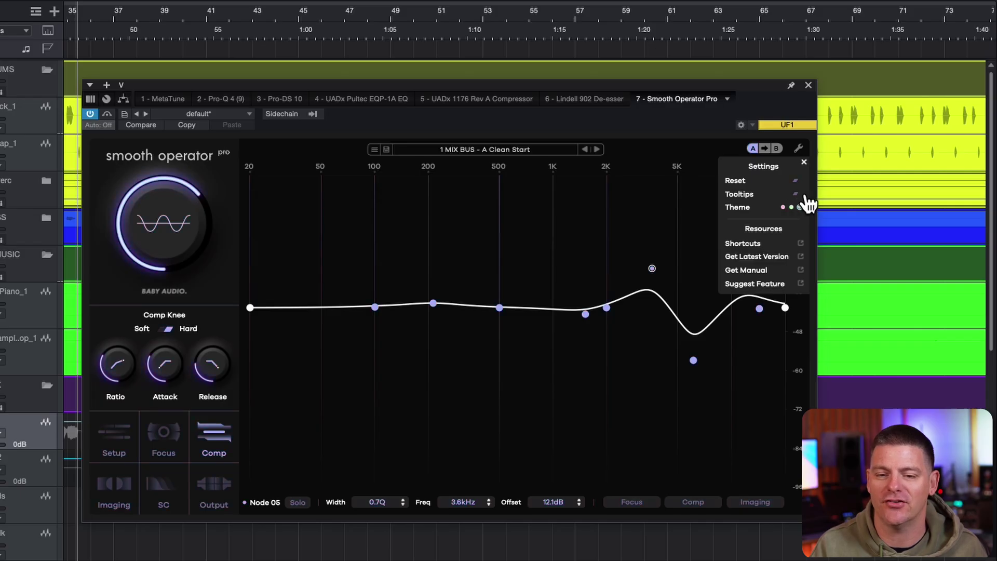
# - Try the green colour theme, return to the pink one and close the settings
pyautogui.click(794, 205)
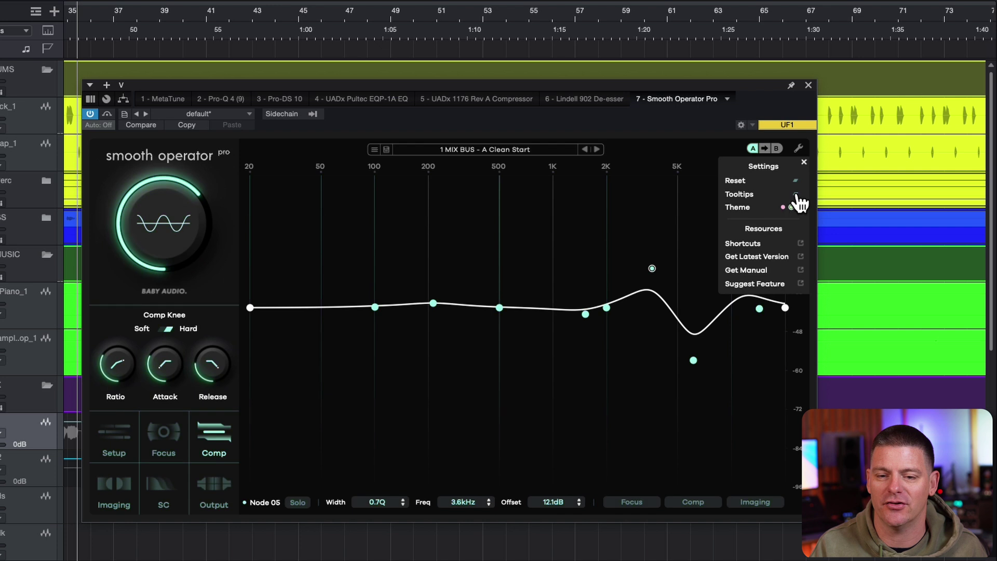
pyautogui.click(797, 205)
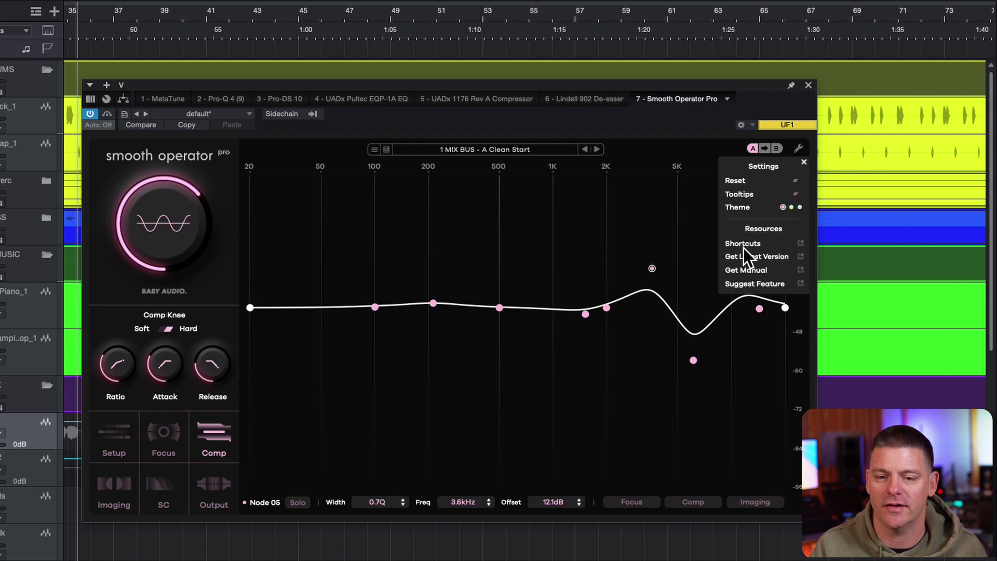
pyautogui.click(805, 146)
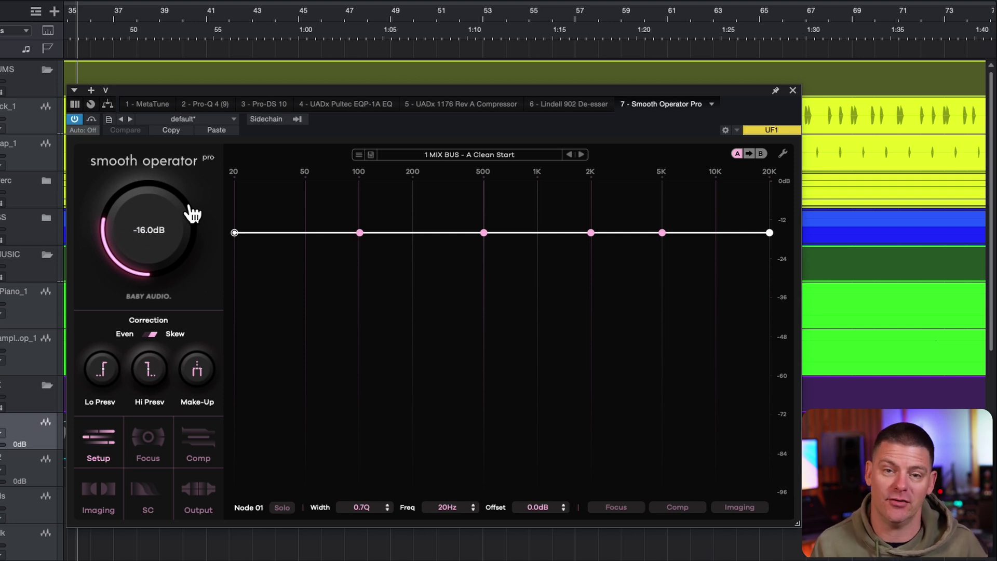
# - Start playback and lower the global threshold to about -22 dB
pyautogui.press('space')
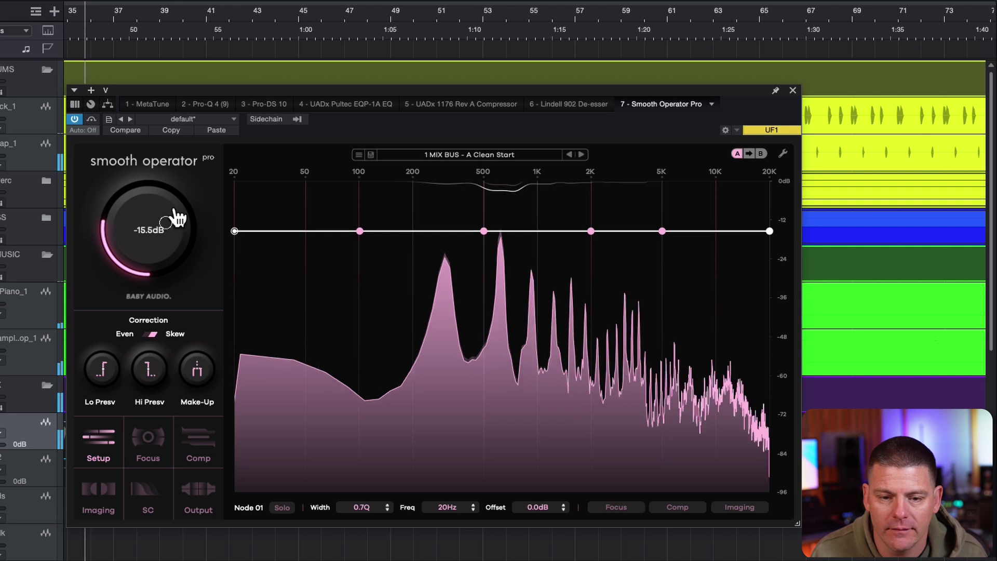
pyautogui.moveTo(184, 215)
pyautogui.mouseDown()
pyautogui.moveTo(172, 223)
pyautogui.moveTo(171, 200)
pyautogui.moveTo(179, 209)
pyautogui.mouseUp()
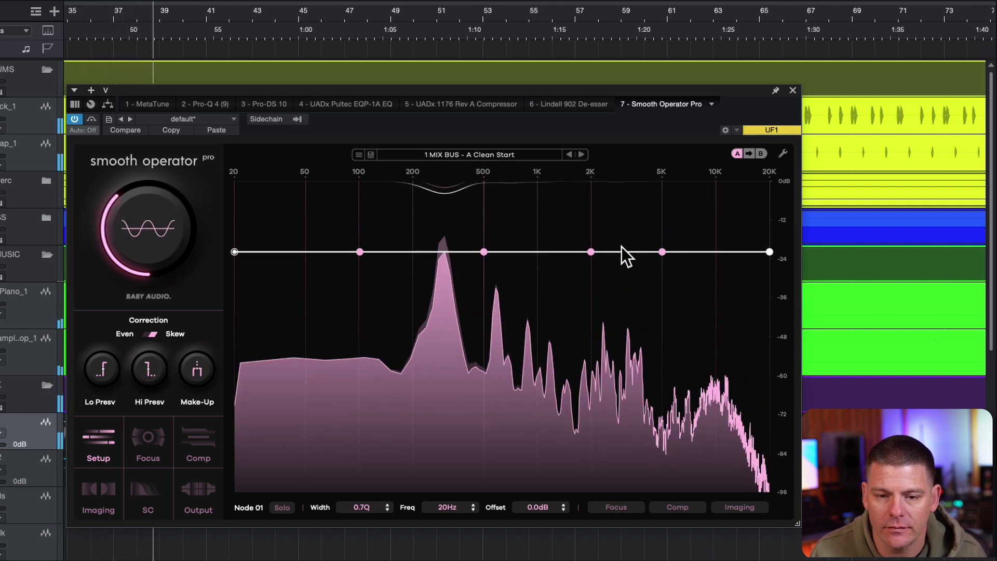
# - Solo the 2 kHz node and lower its offset to -16 dB
pyautogui.click(591, 252)
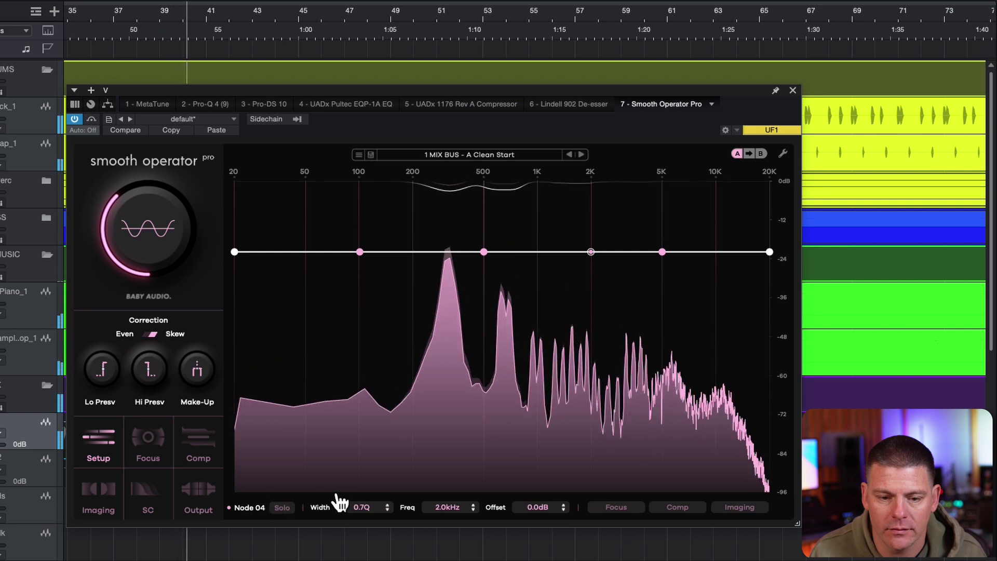
pyautogui.click(282, 507)
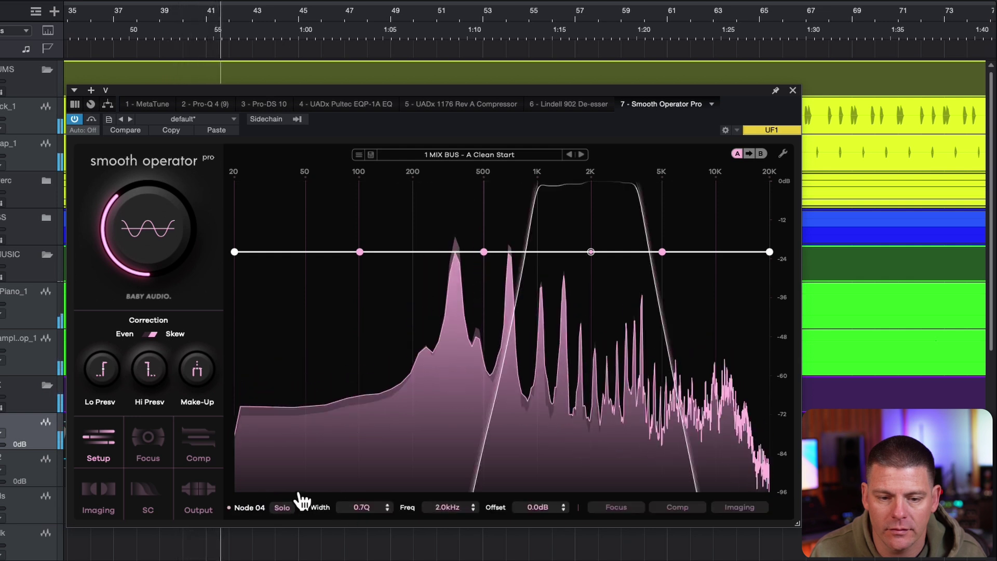
pyautogui.moveTo(592, 252); pyautogui.dragTo(602, 301)
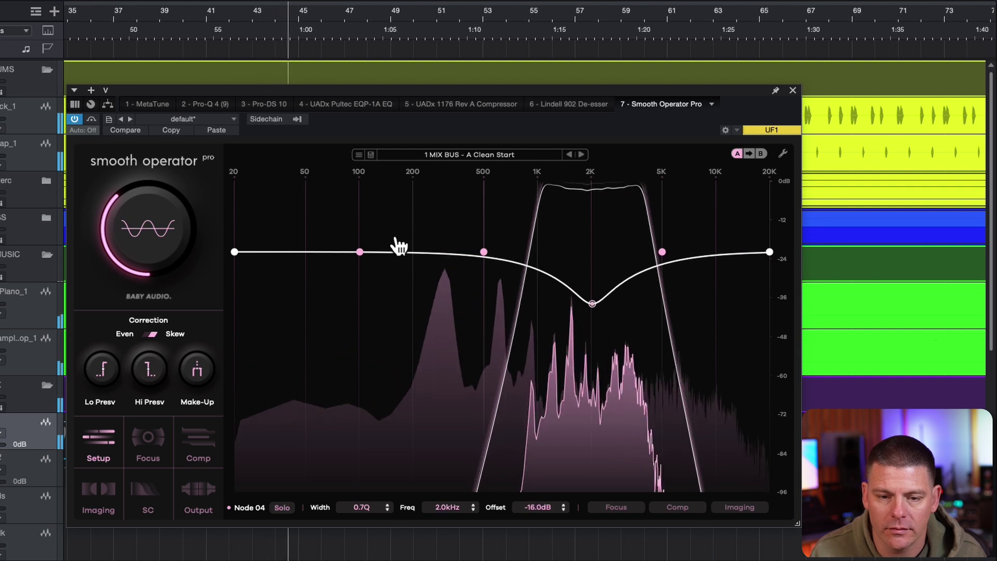
# - Move the 100 Hz node to 219 Hz with a -7.6 dB offset, widen it to 0.4Q and turn off solo
pyautogui.moveTo(360, 252); pyautogui.dragTo(433, 274)
pyautogui.scroll(-1, 429, 265)
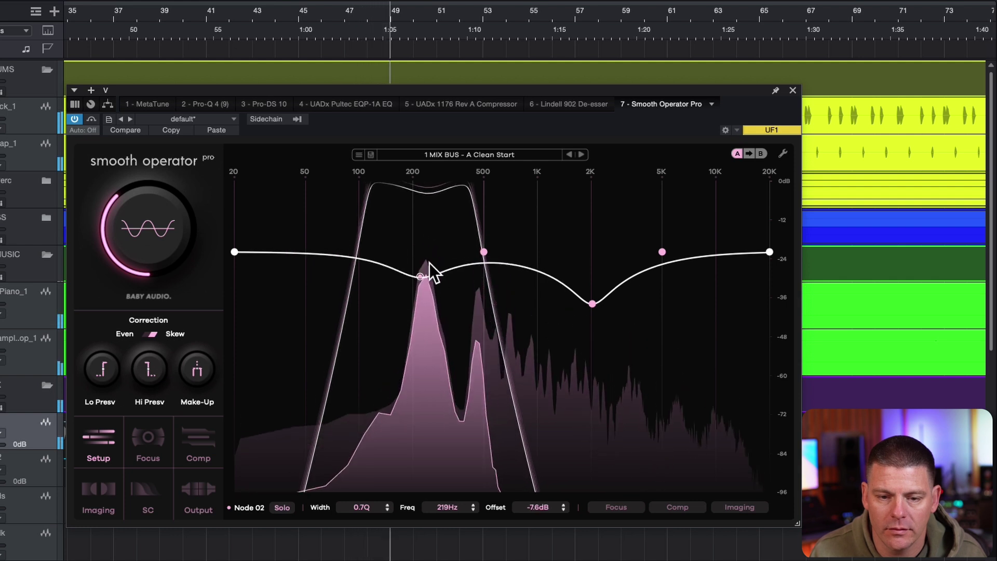
pyautogui.scroll(-2, 426, 267)
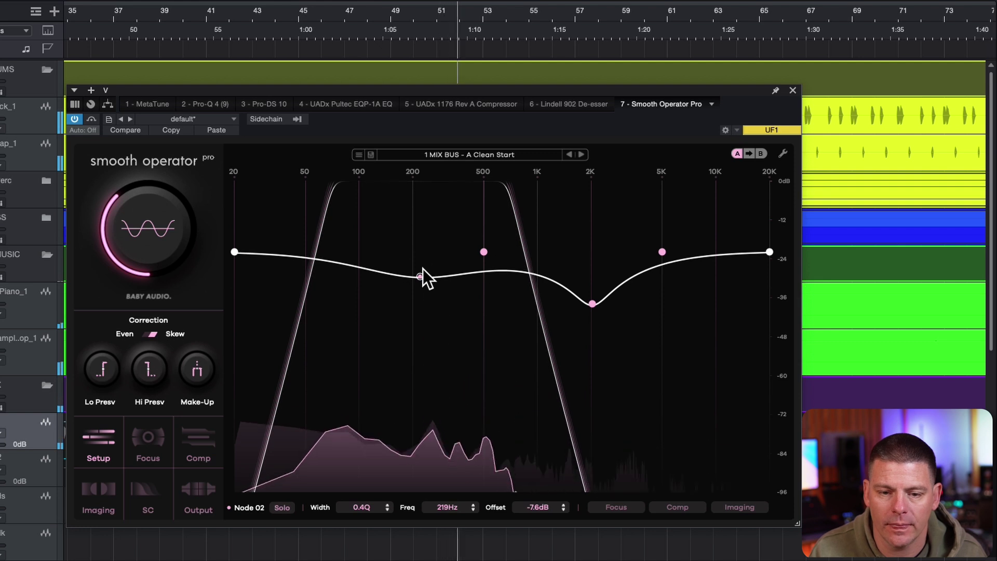
pyautogui.scroll(-3, 423, 270)
pyautogui.scroll(3, 432, 270)
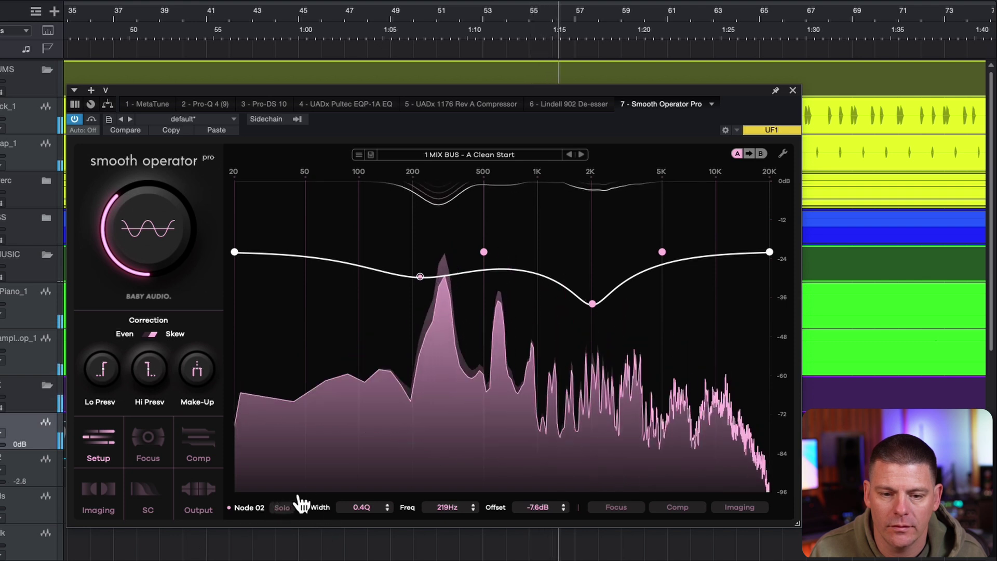
# - Lower the global threshold to -24.2 dB, and move the 2 kHz node up toward 4 kHz and the 20 Hz node to 95 Hz at -23.7 dB
pyautogui.moveTo(169, 217); pyautogui.dragTo(167, 220)
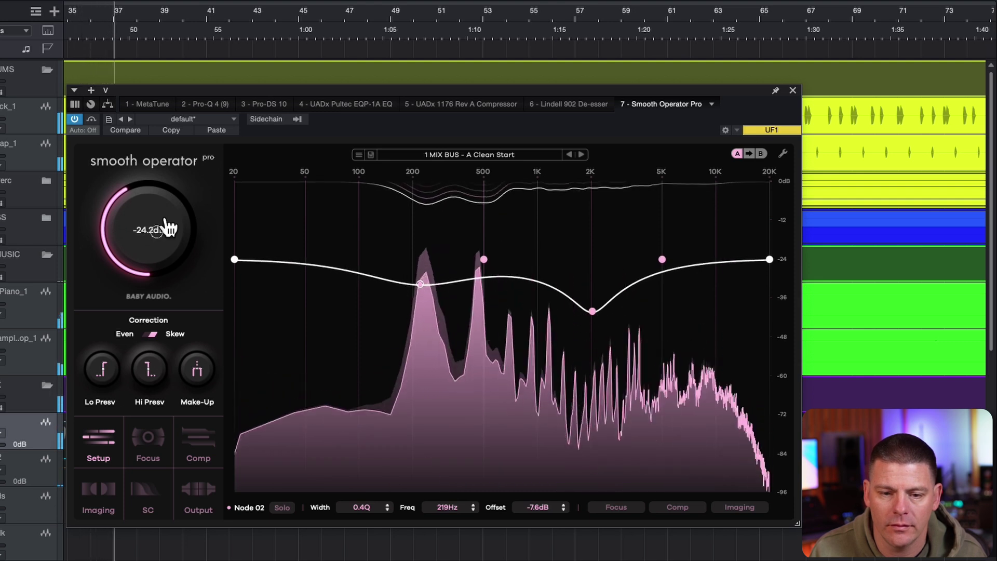
pyautogui.moveTo(592, 310); pyautogui.dragTo(642, 305)
pyautogui.moveTo(229, 256); pyautogui.dragTo(365, 330)
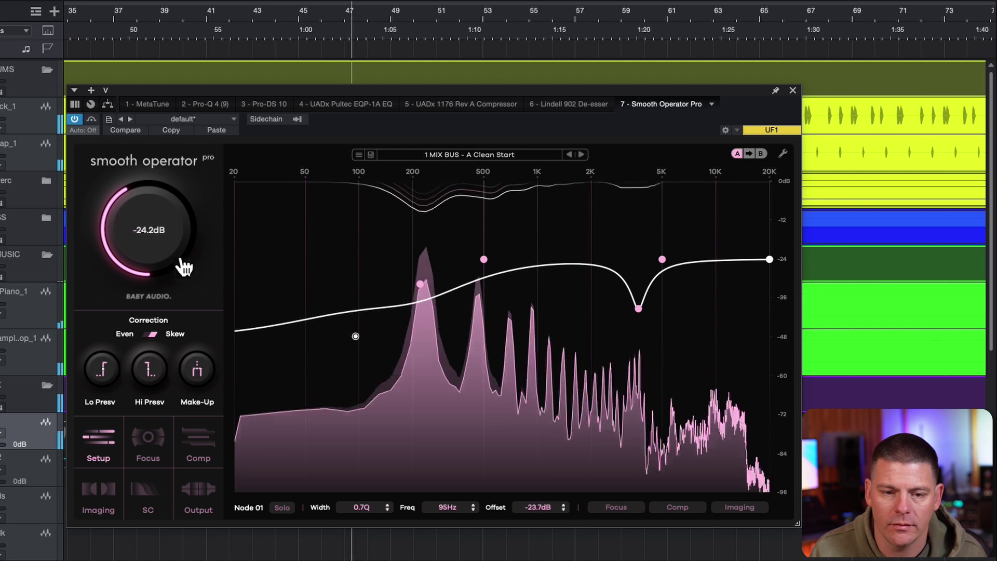
# - Compare the track with the plug-in bypassed and active during playback
pyautogui.click(97, 107)
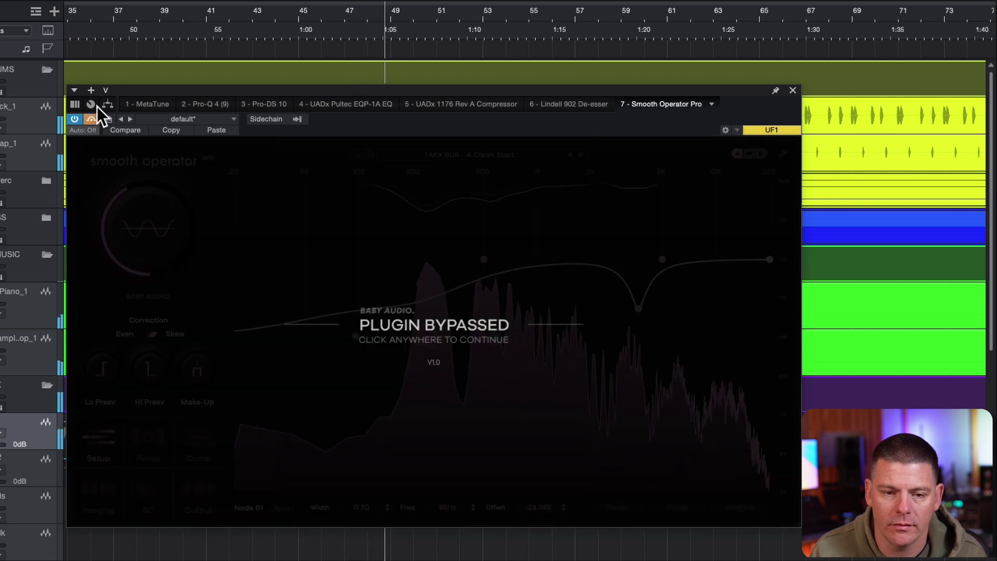
pyautogui.press('space')
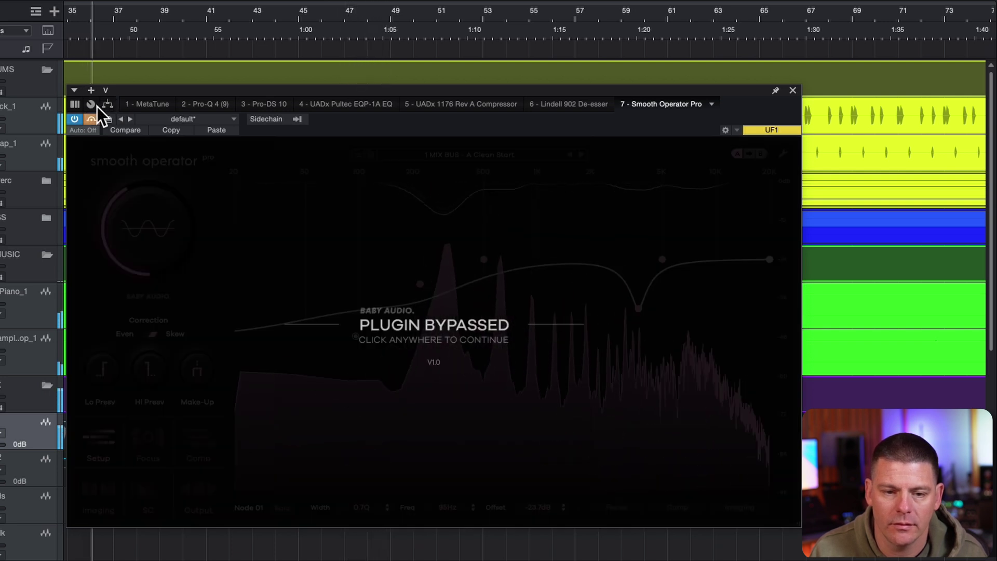
pyautogui.click(97, 107)
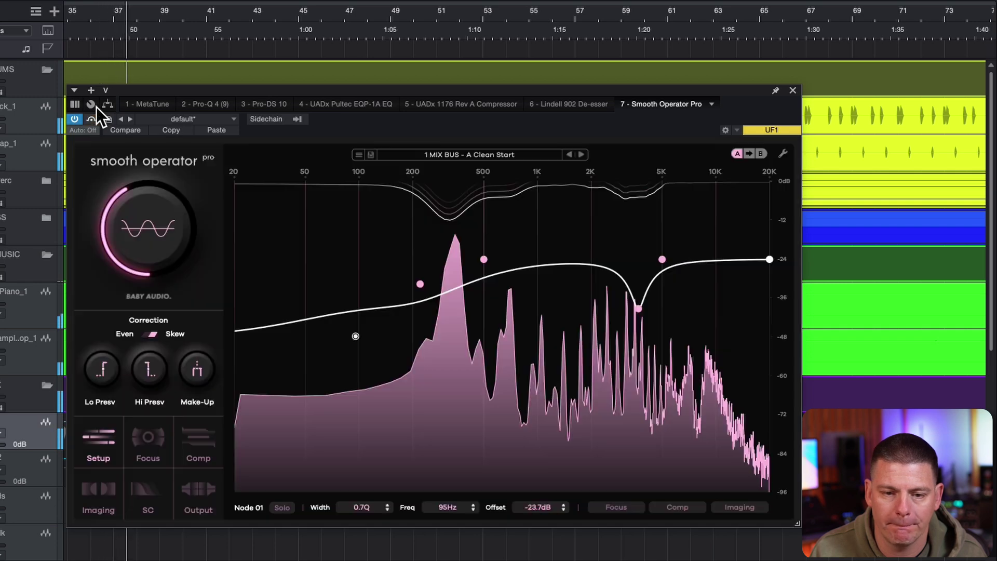
# - Raise the 95 Hz node, set the 219 Hz node's offset to -4.1 dB, and compare the result against bypass
pyautogui.moveTo(355, 336); pyautogui.dragTo(351, 290)
pyautogui.moveTo(420, 284)
pyautogui.mouseDown()
pyautogui.moveTo(427, 269)
pyautogui.moveTo(420, 273)
pyautogui.mouseUp()
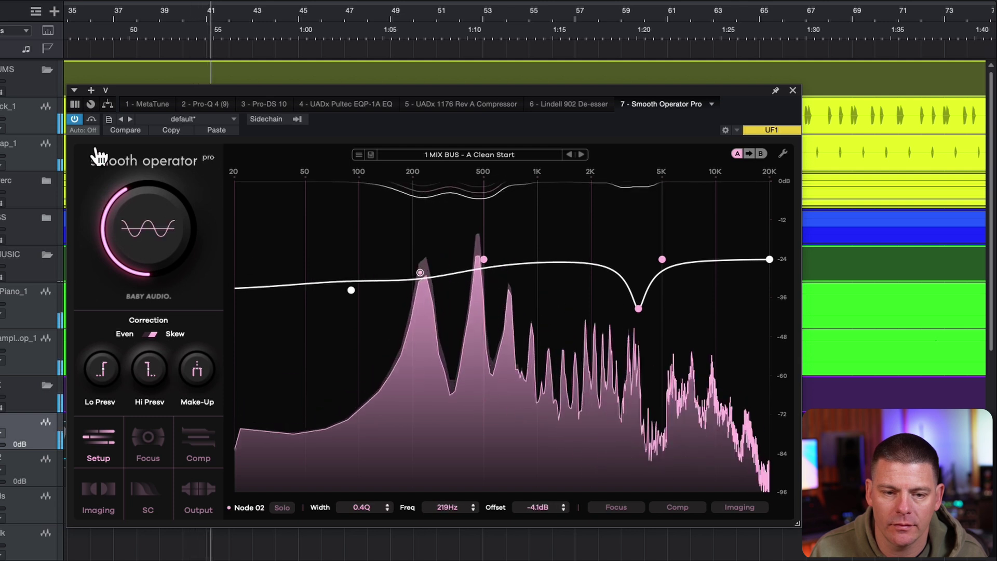
pyautogui.click(96, 110)
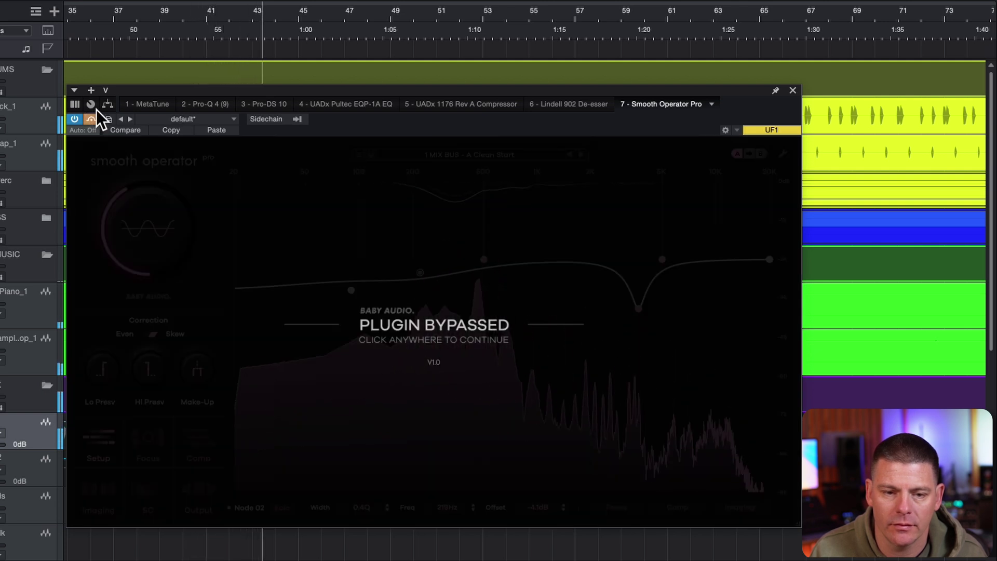
pyautogui.click(95, 110)
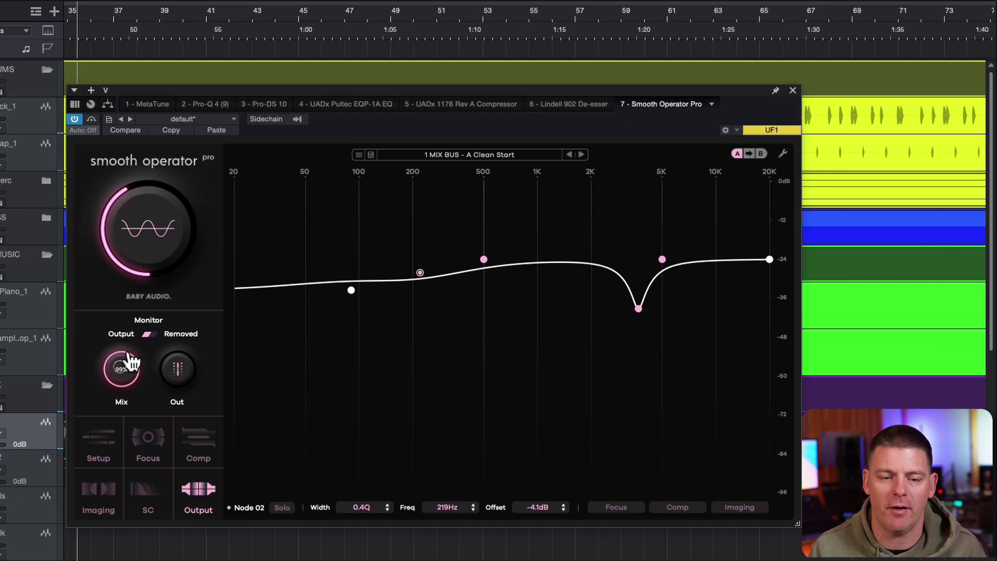
# - Reduce the output Mix and compare the blended result against bypass during playback
pyautogui.moveTo(129, 357); pyautogui.dragTo(120, 413)
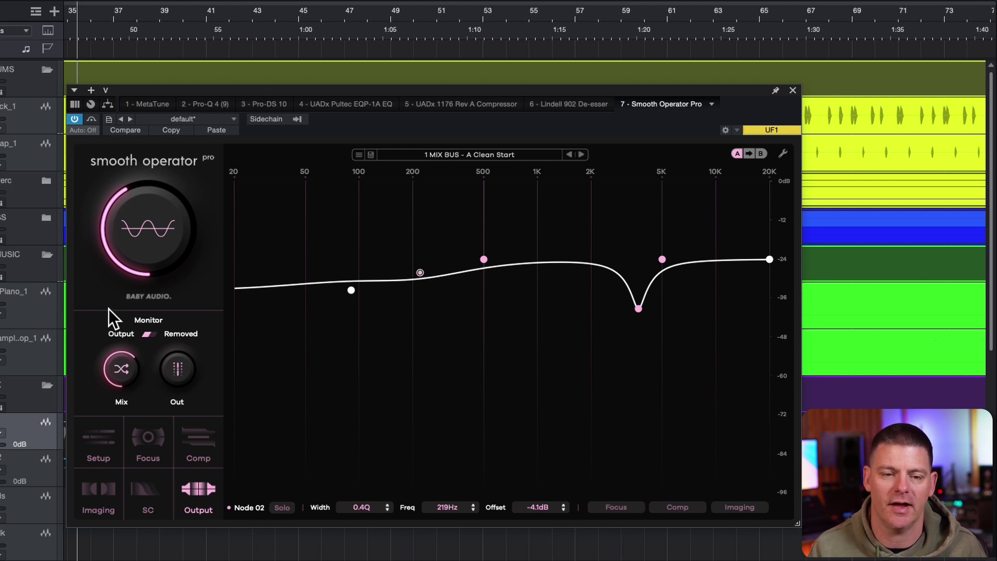
pyautogui.press('space')
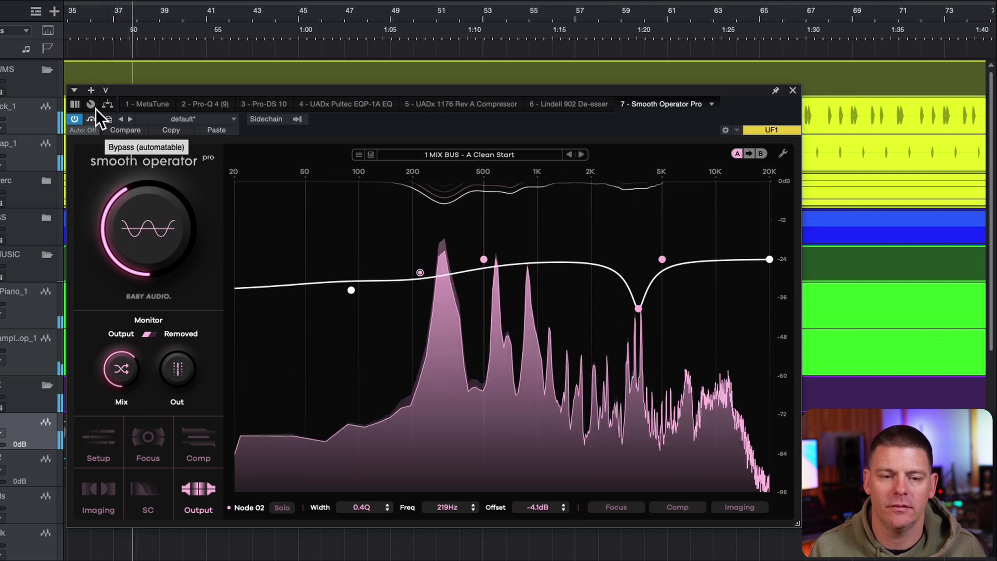
pyautogui.click(96, 109)
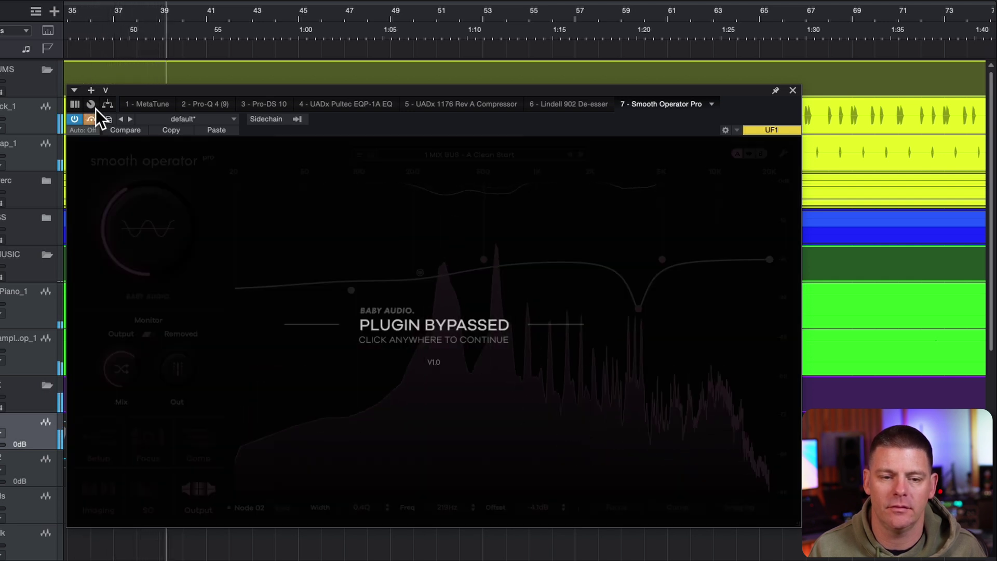
pyautogui.click(95, 109)
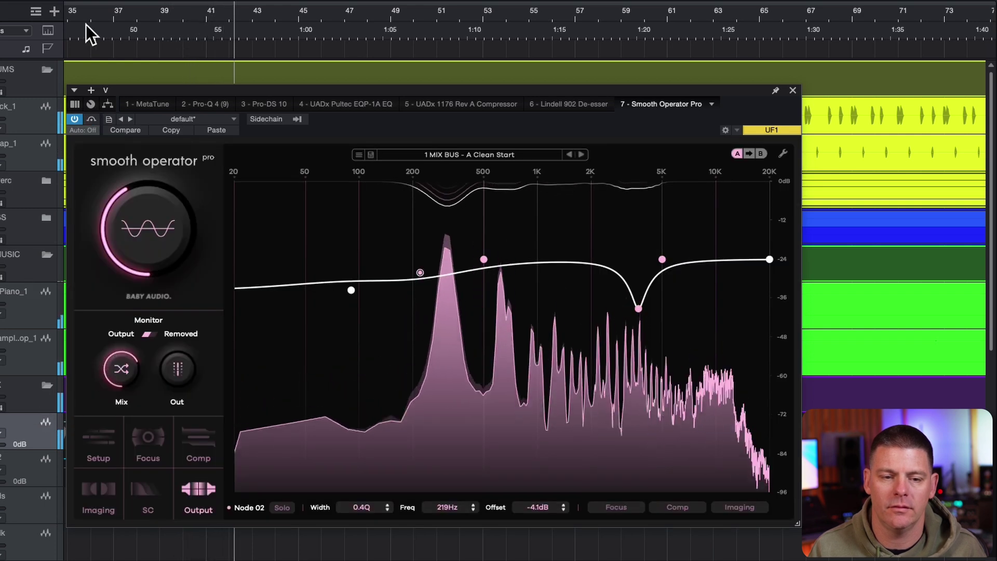
pyautogui.click(91, 110)
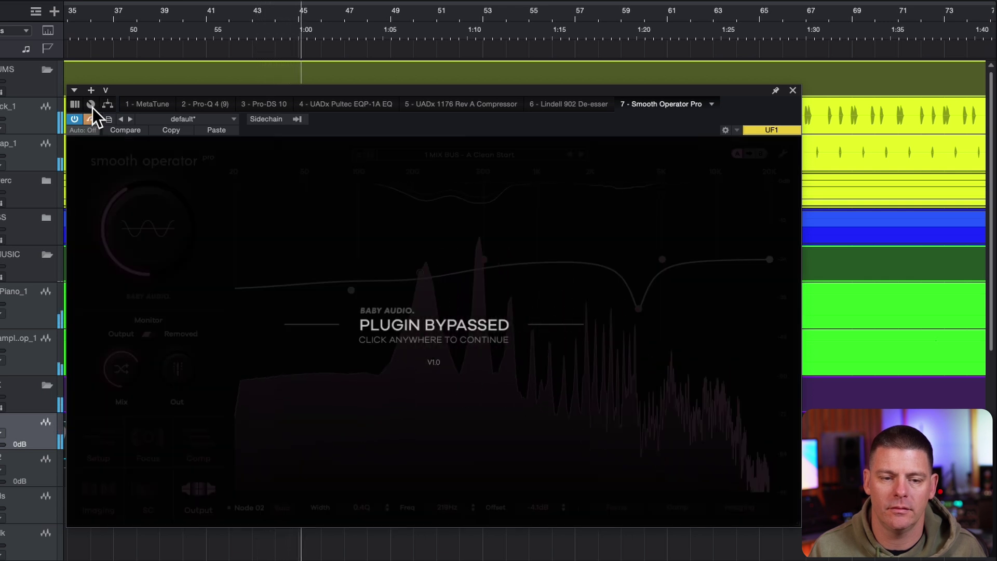
# - Take the plug-in out of bypass and audition the soloed kick and BASS tracks together
pyautogui.click(92, 109)
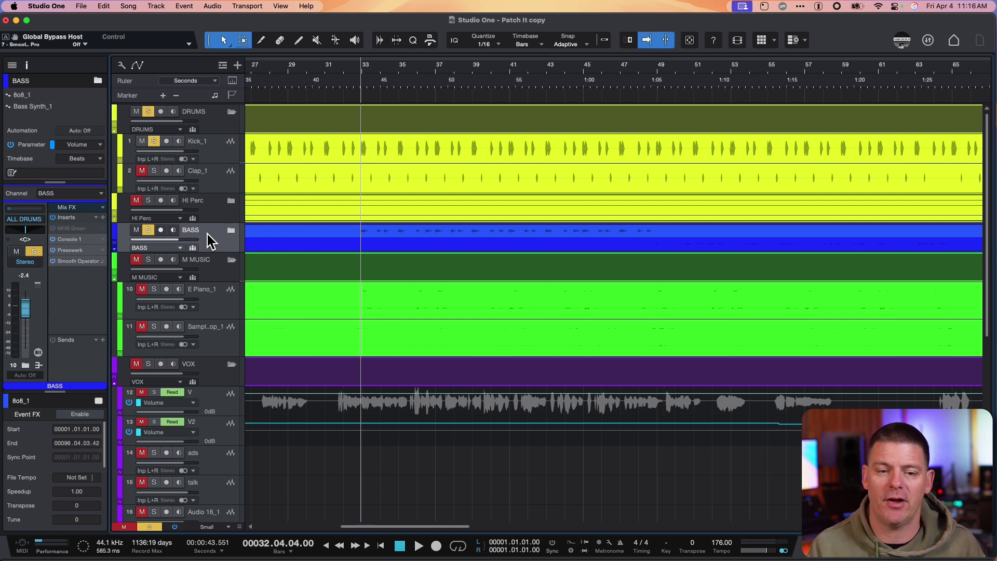
pyautogui.press('space')
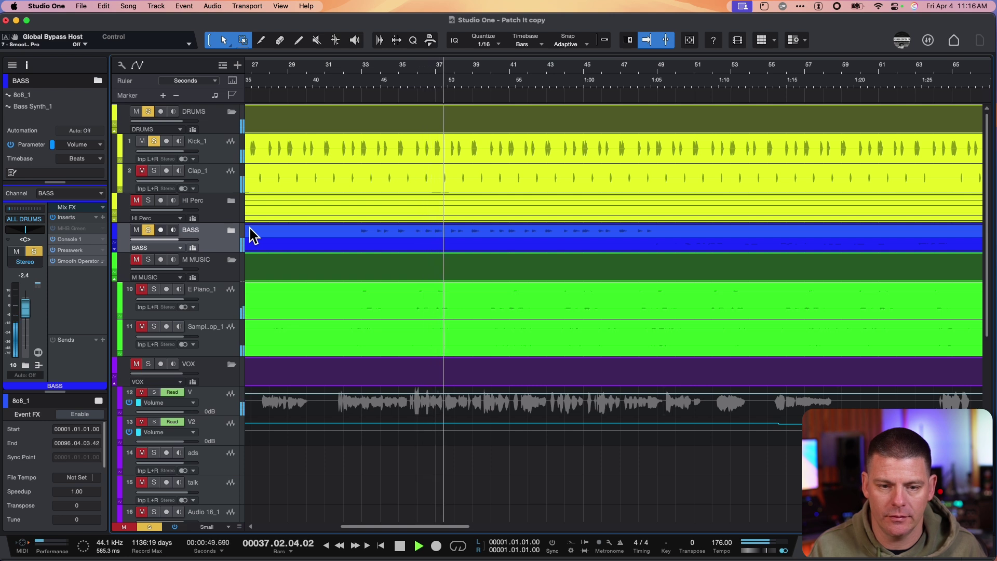
pyautogui.press('space')
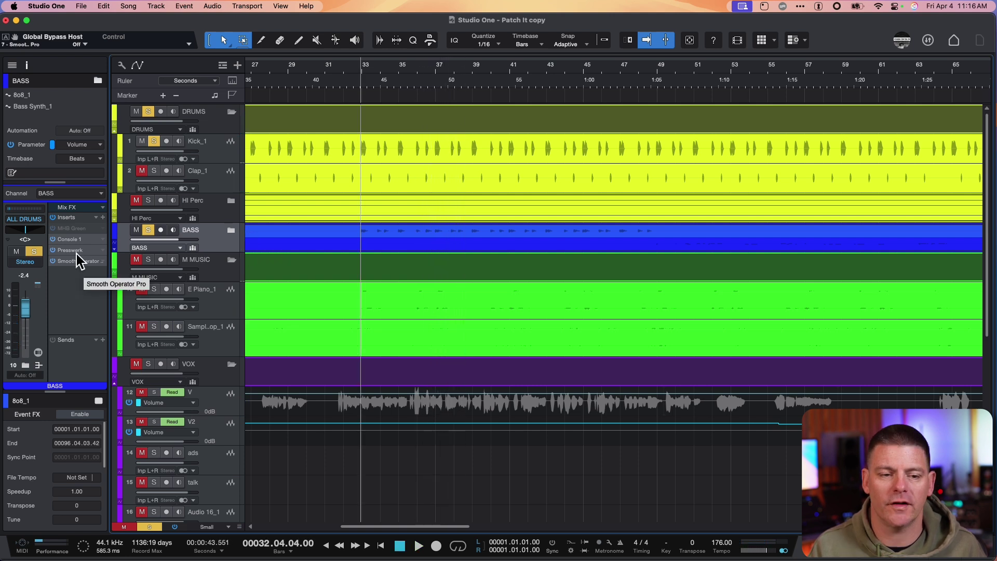
# - Enable the sidechain in Smooth Operator Pro on the BASS channel and lower its global threshold to -28.5 dB during playback
pyautogui.click(78, 261)
pyautogui.moveTo(521, 172); pyautogui.dragTo(522, 121)
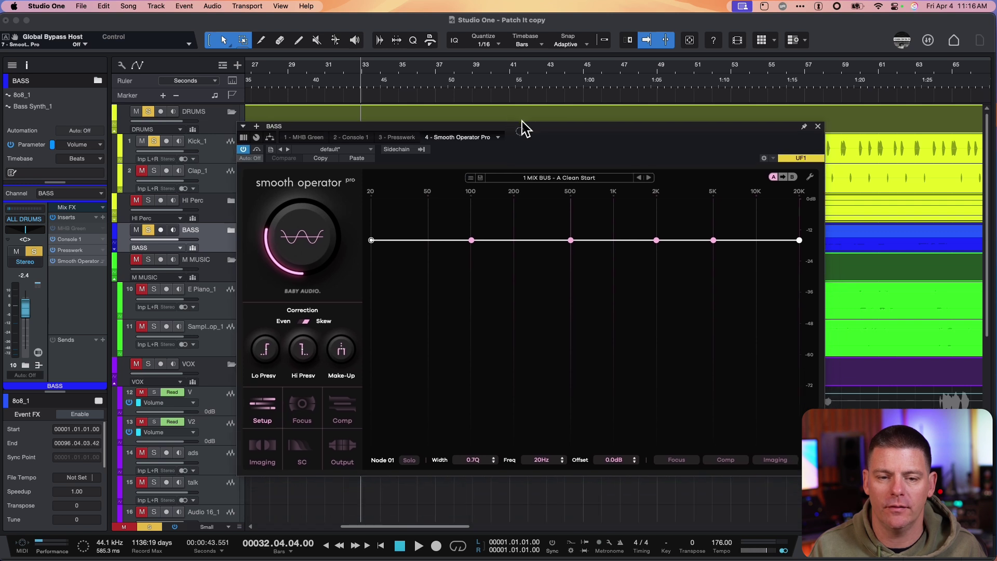
pyautogui.click(428, 148)
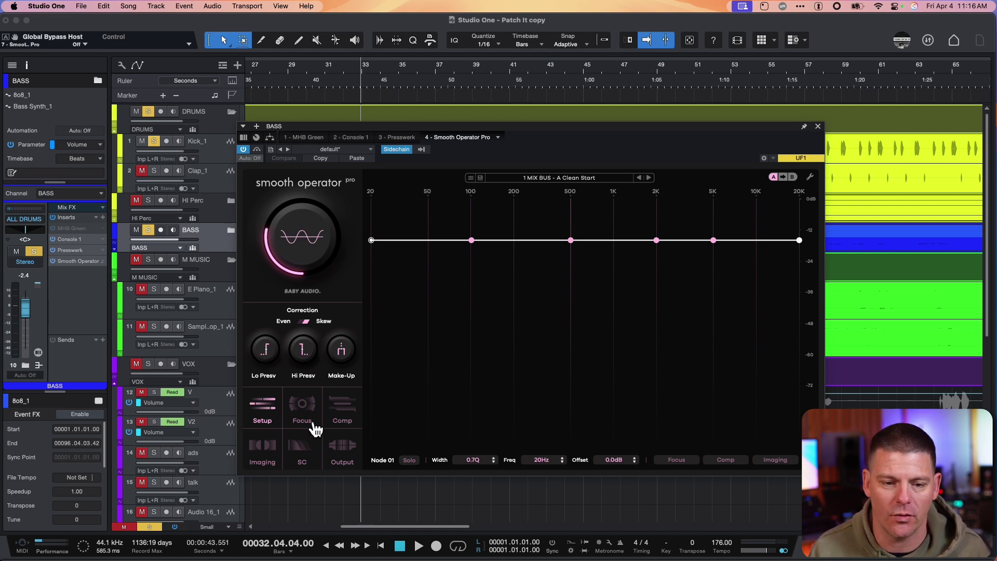
pyautogui.click(308, 448)
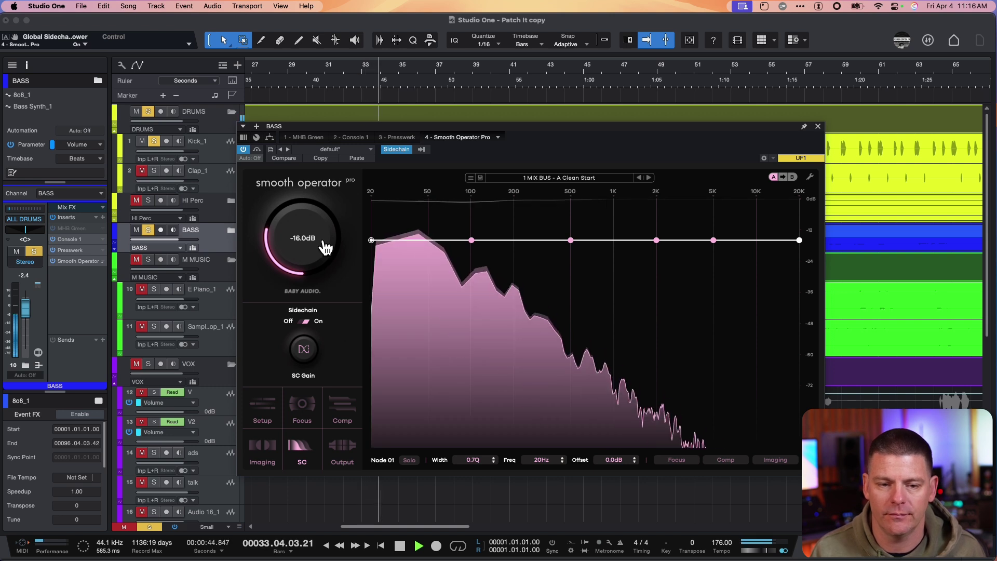
pyautogui.moveTo(326, 244); pyautogui.dragTo(316, 216)
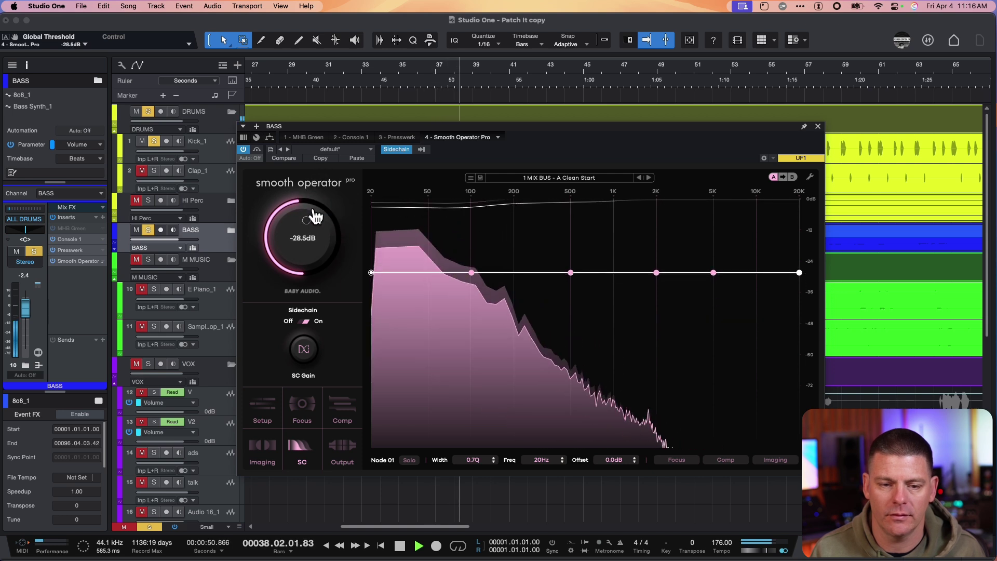
pyautogui.press('space')
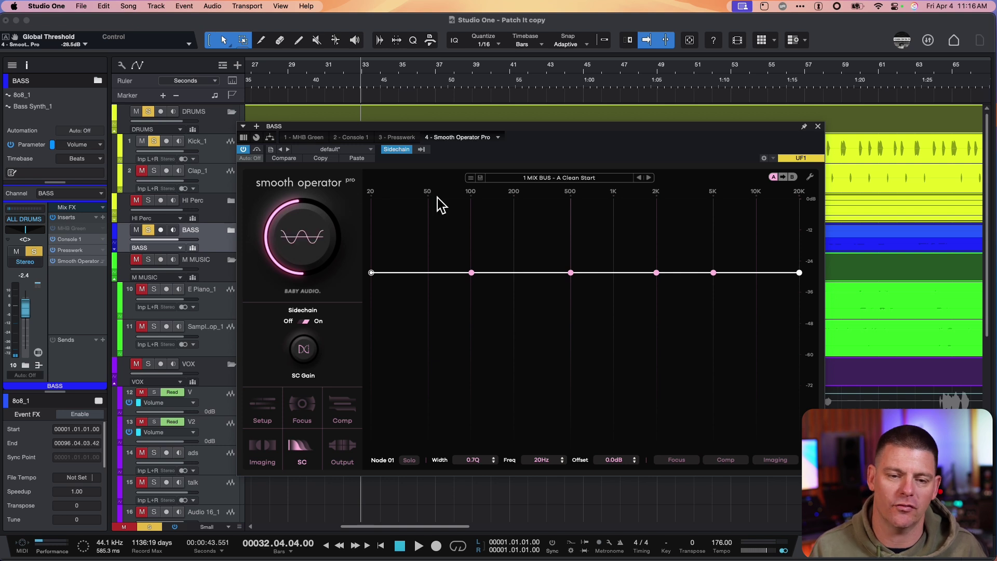
# - Set the bass plug-in's High Preserve to 99 Hz and audition the sidechained reduction
pyautogui.click(270, 403)
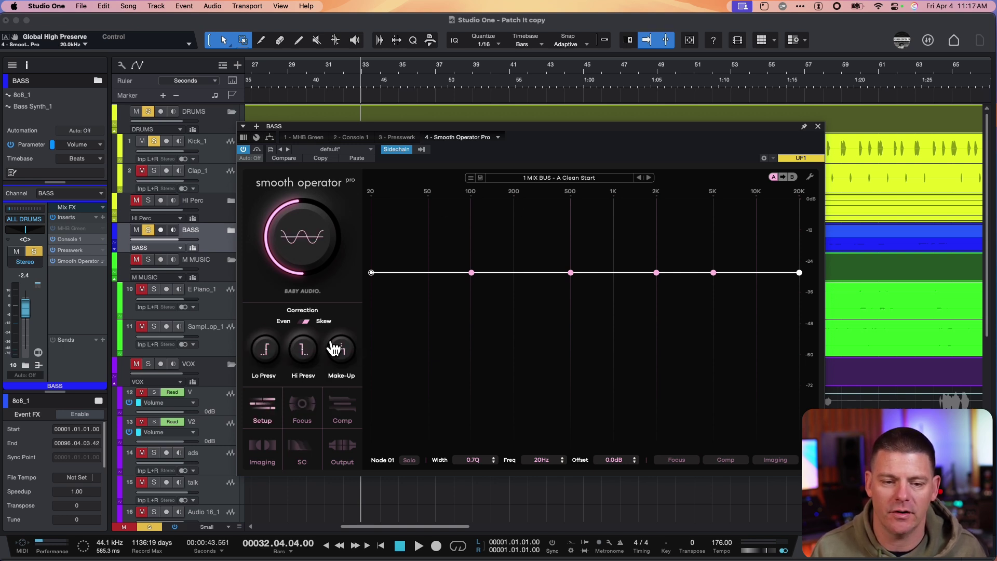
pyautogui.moveTo(303, 349); pyautogui.dragTo(312, 255)
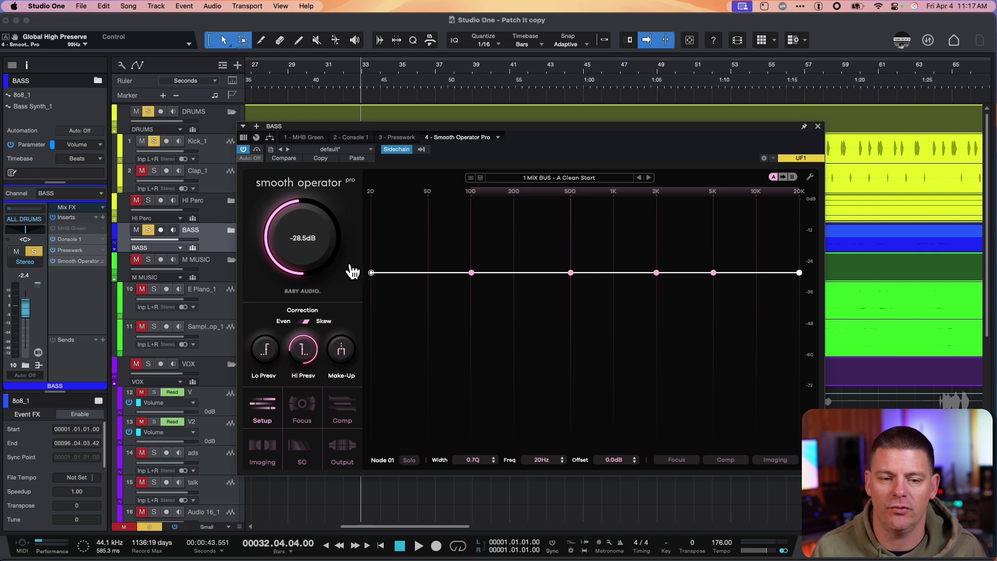
pyautogui.press('space')
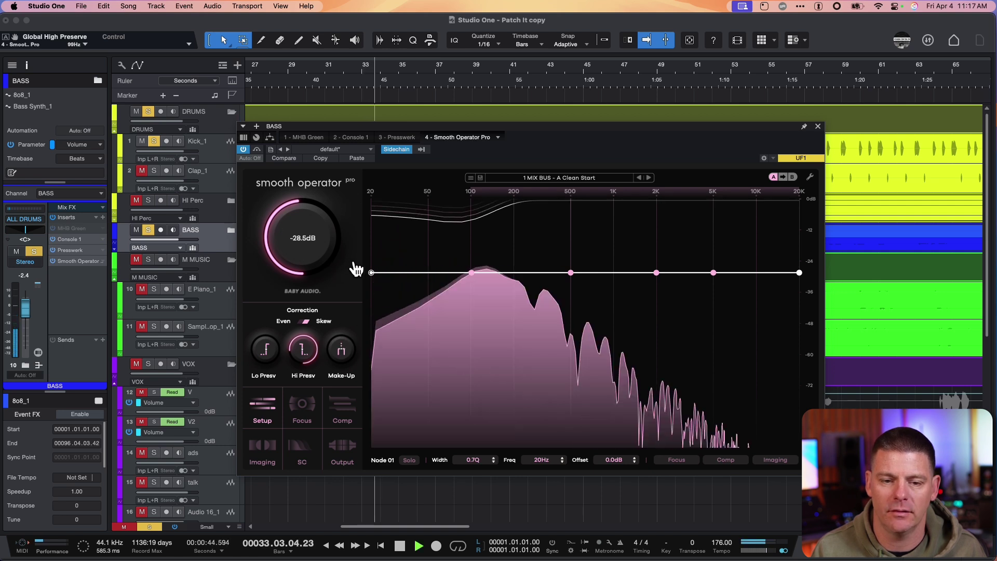
pyautogui.press('space')
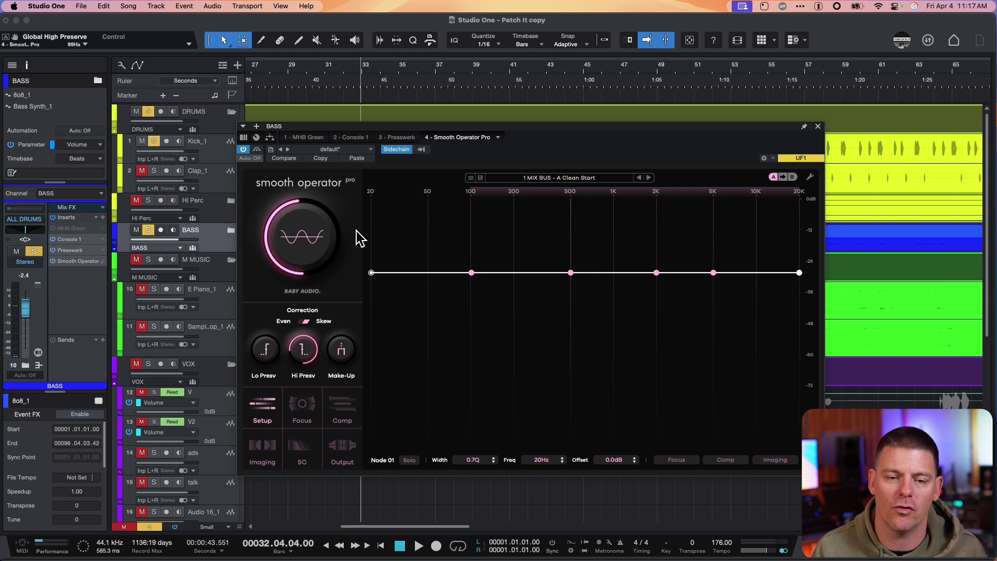
# - Compare the kick and bass with the BASS channel's Smooth Operator Pro bypassed and active during playback
pyautogui.press('space')
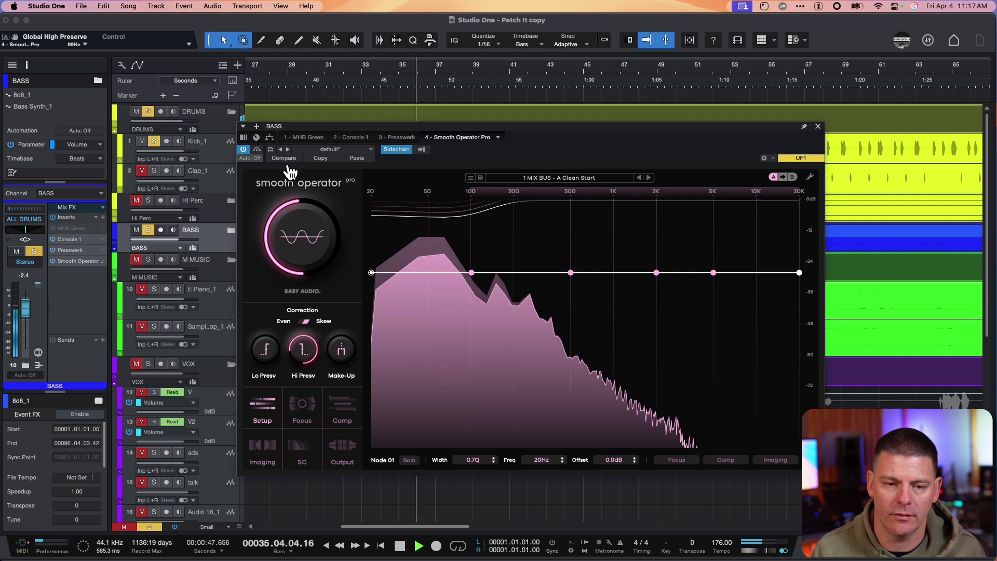
pyautogui.click(257, 139)
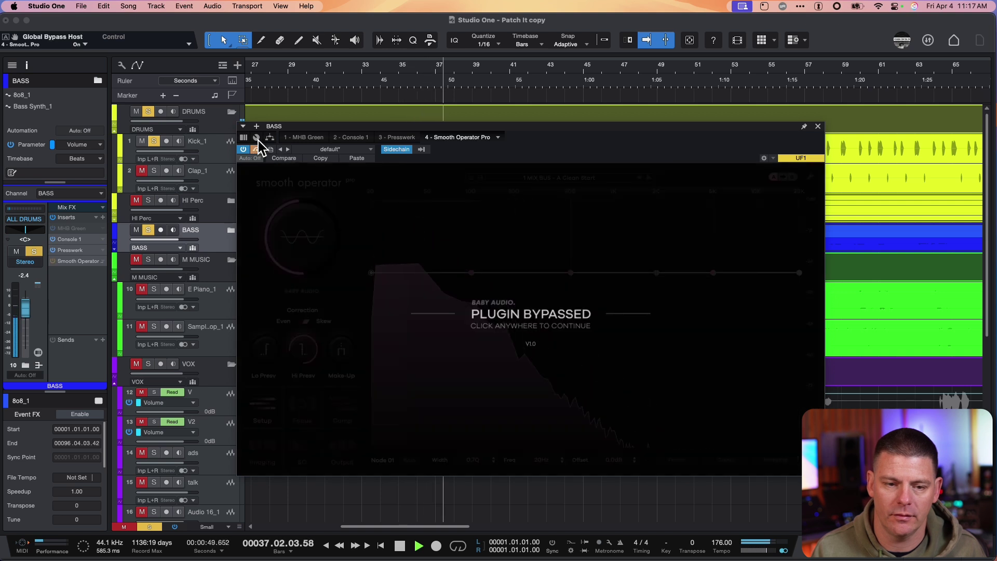
pyautogui.click(257, 139)
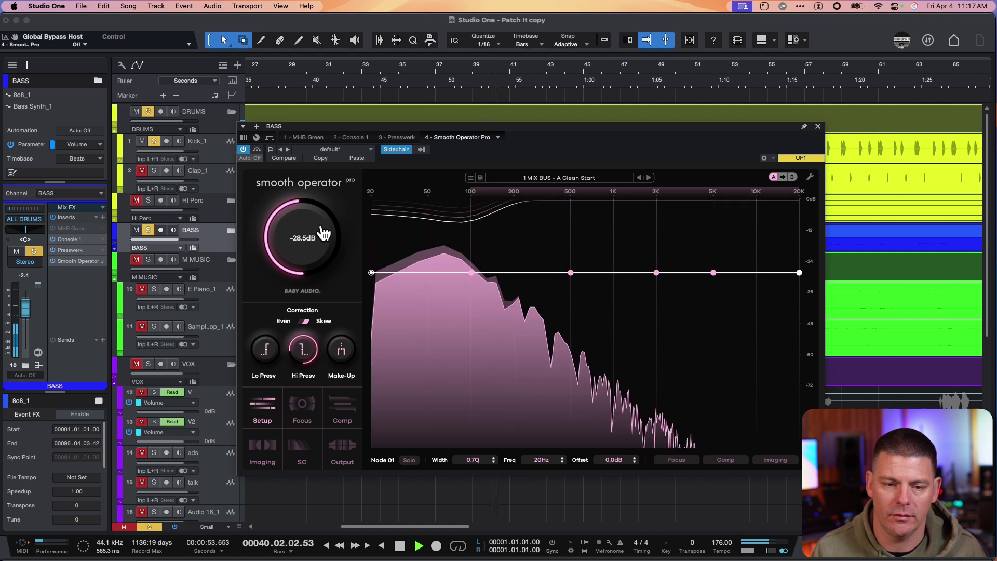
pyautogui.press('space')
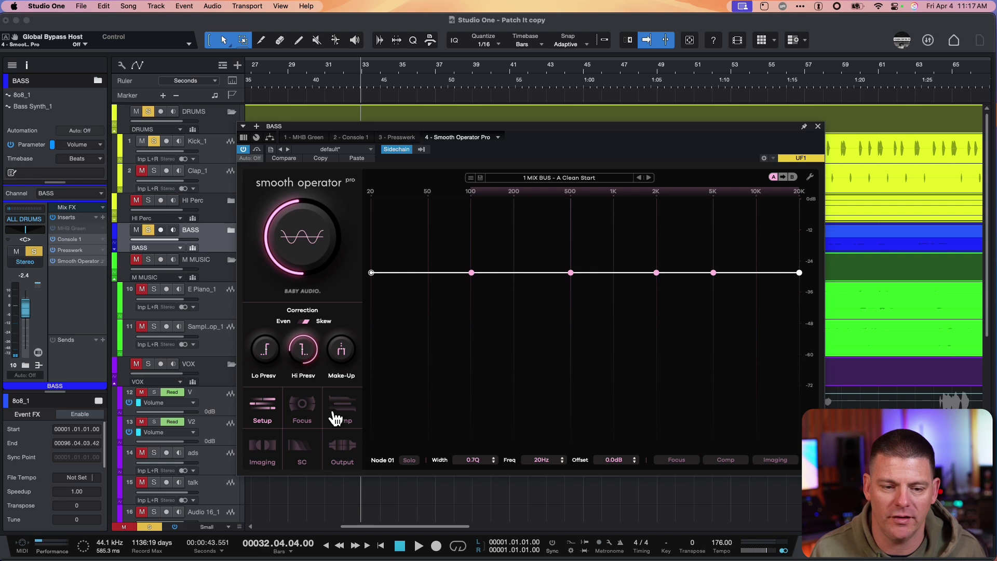
# - Set the bass plug-in's compression Release to 31 ms and compare the result against bypass during playback
pyautogui.click(358, 406)
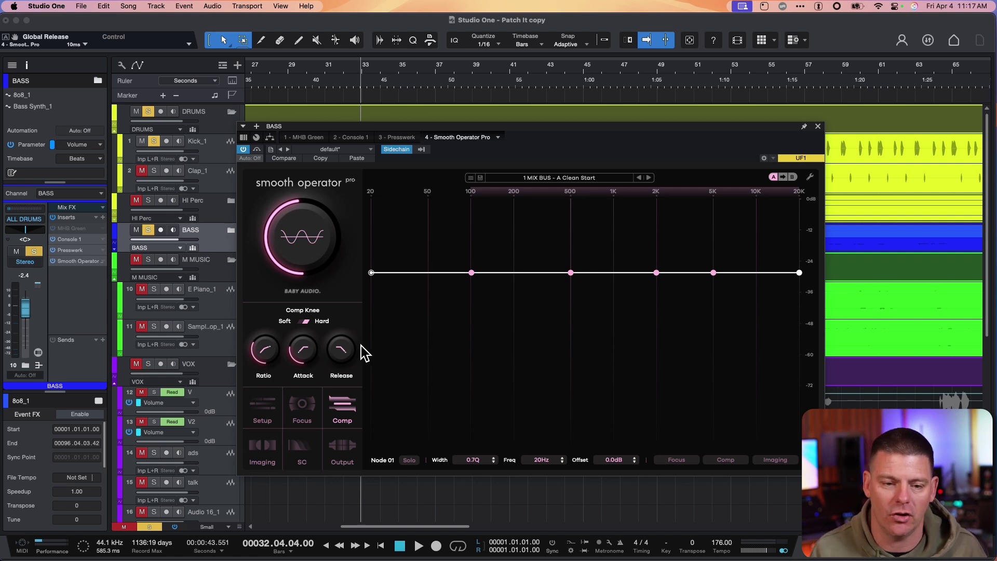
pyautogui.press('space')
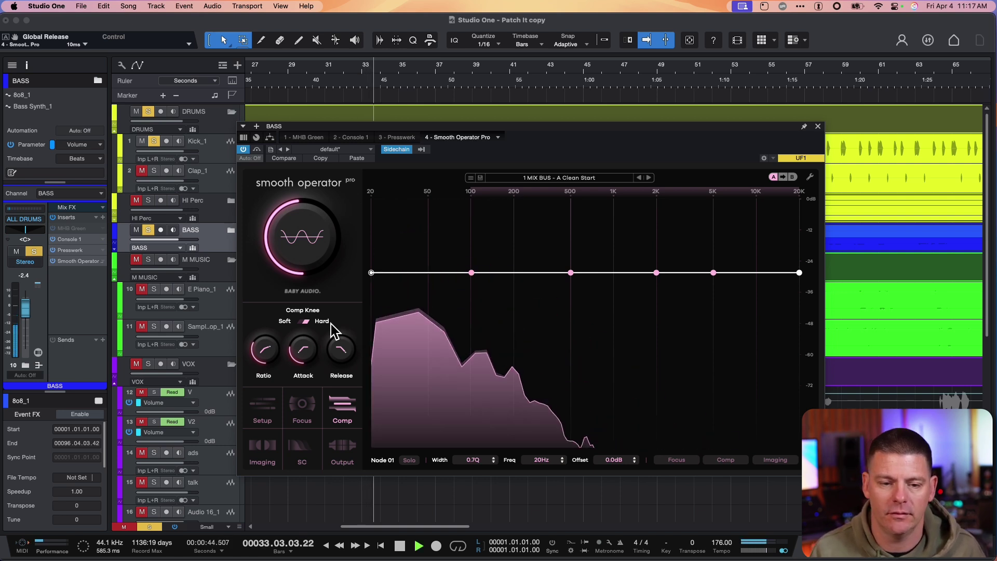
pyautogui.moveTo(345, 325); pyautogui.dragTo(351, 296)
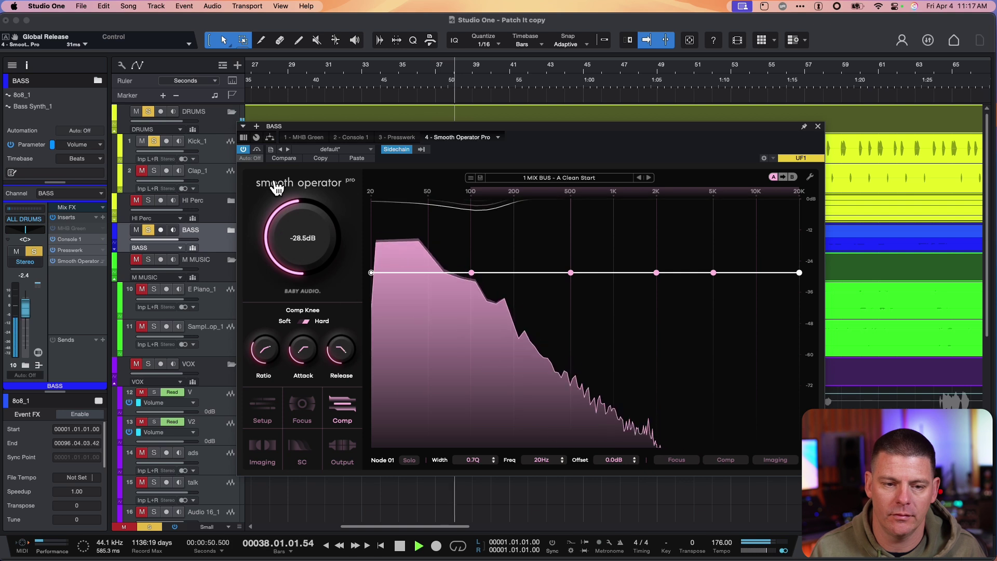
pyautogui.click(257, 149)
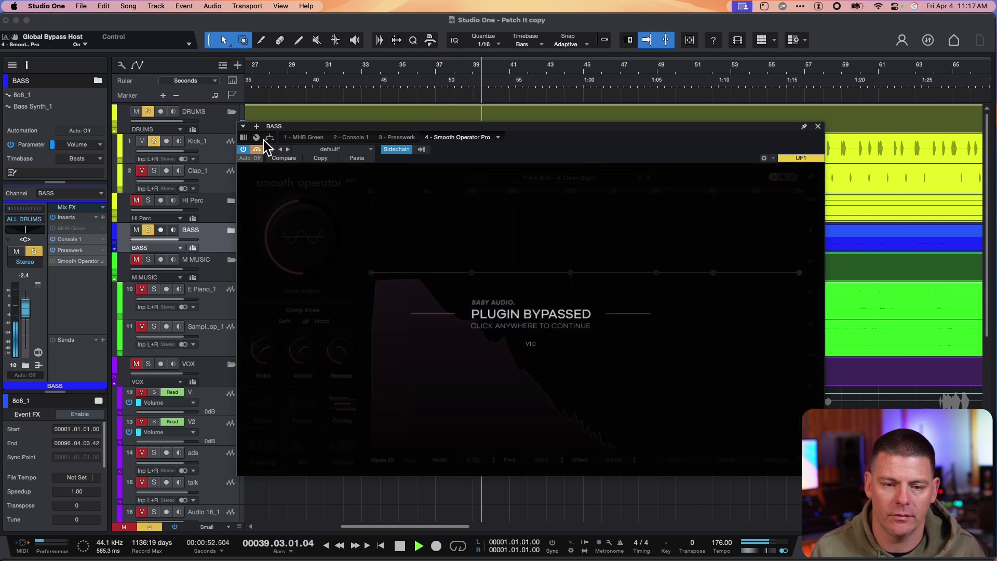
pyautogui.click(262, 143)
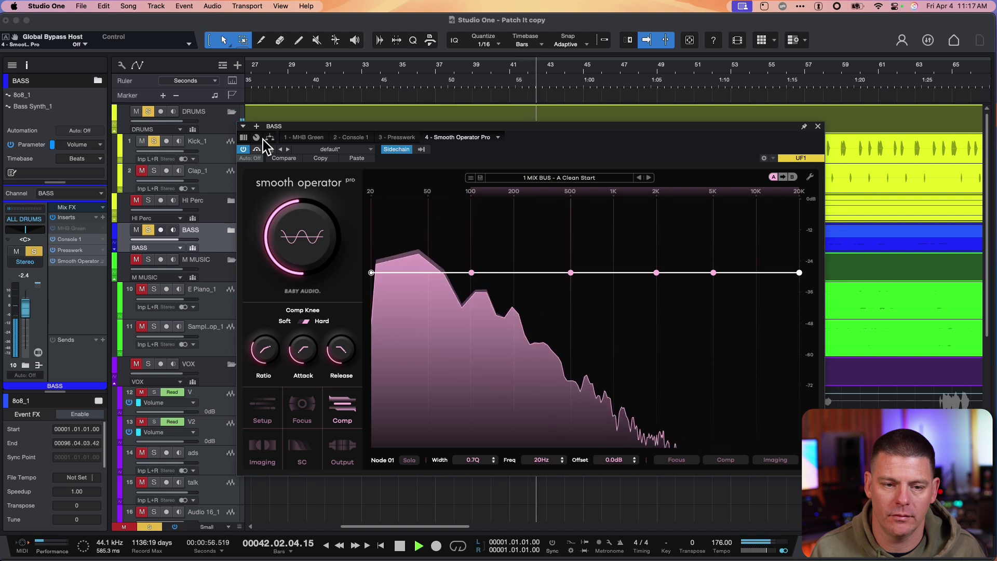
pyautogui.click(263, 141)
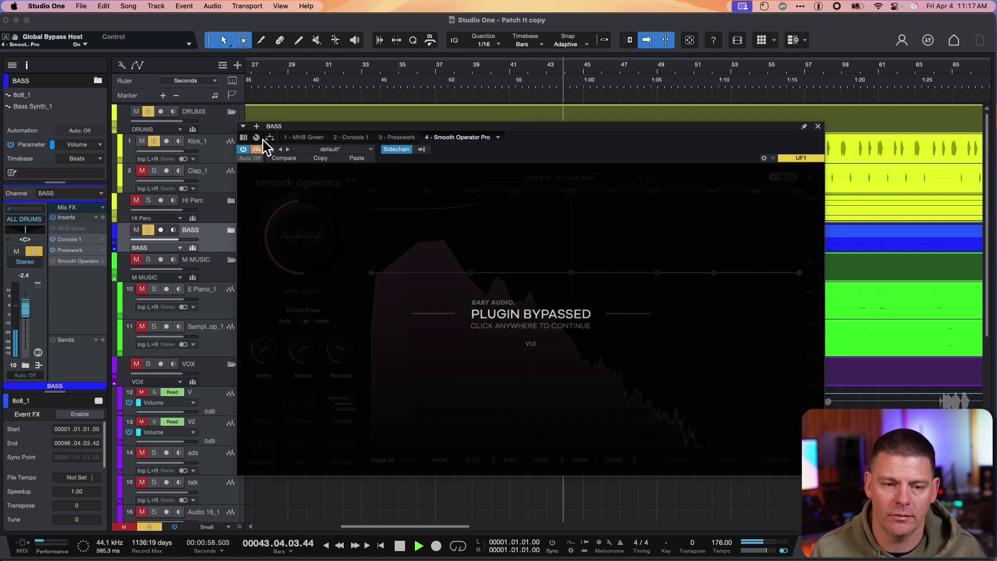
pyautogui.click(262, 140)
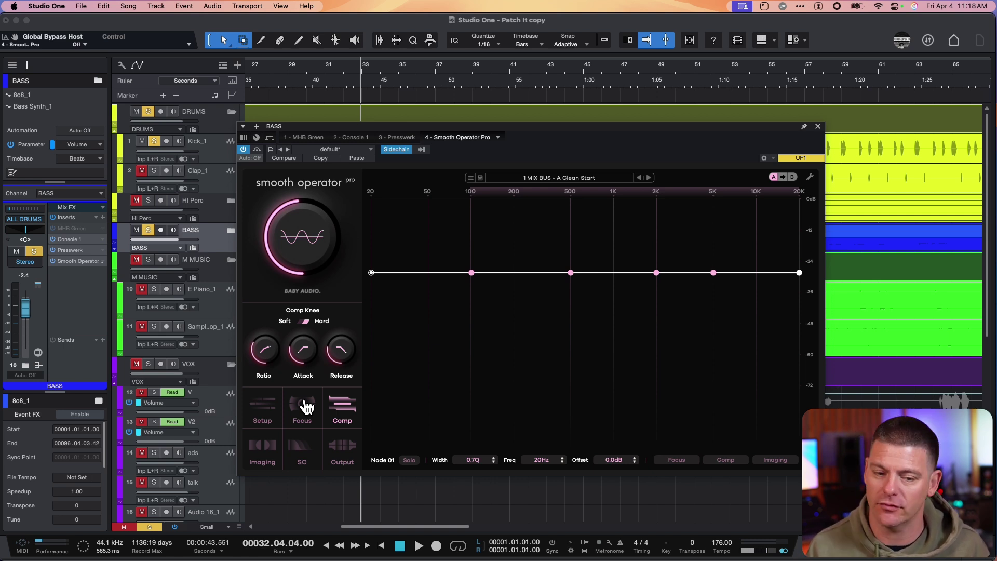
# - Raise the bass plug-in's Isolation to 74% and compare the result against bypass during playback
pyautogui.click(306, 407)
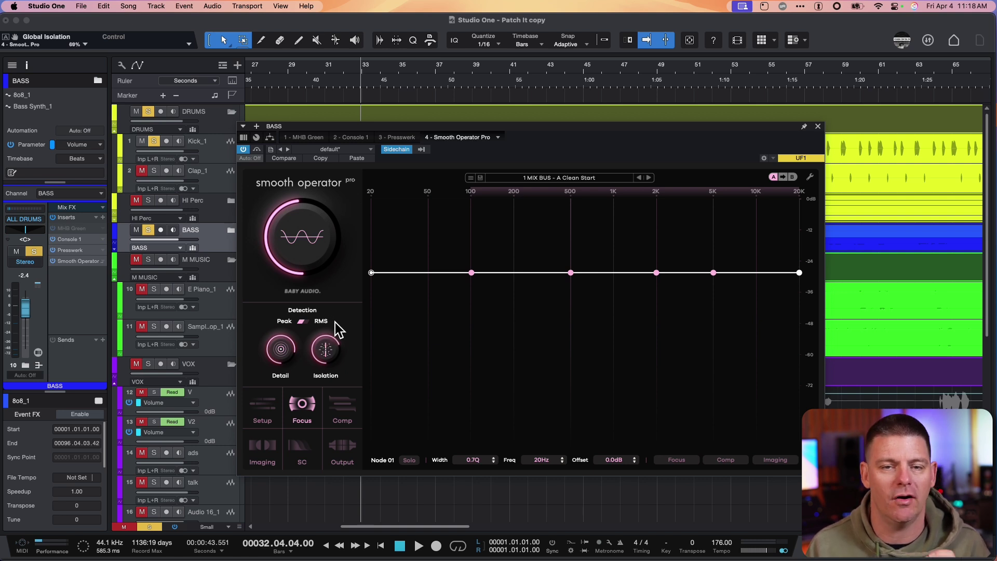
pyautogui.moveTo(325, 353); pyautogui.dragTo(329, 341)
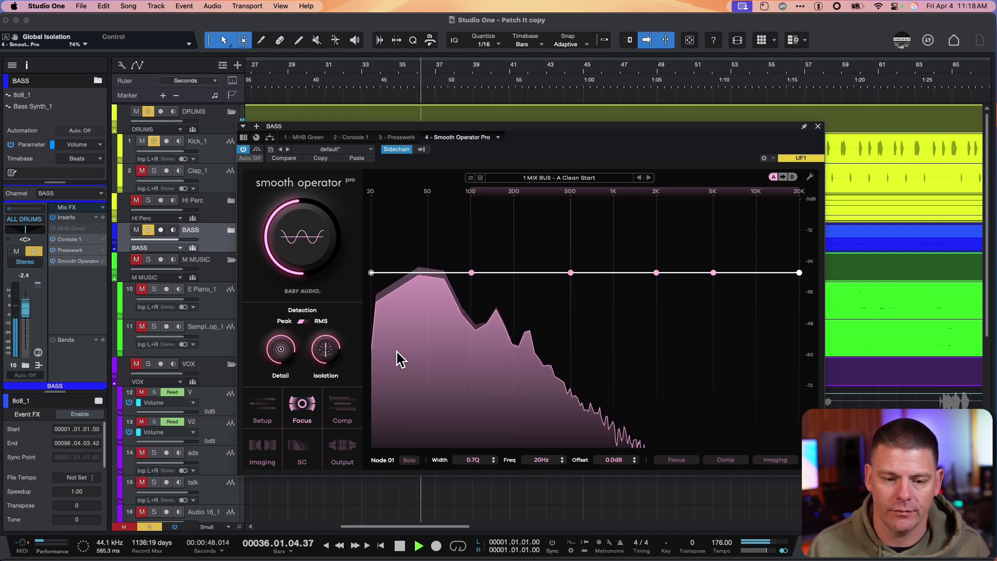
pyautogui.click(256, 138)
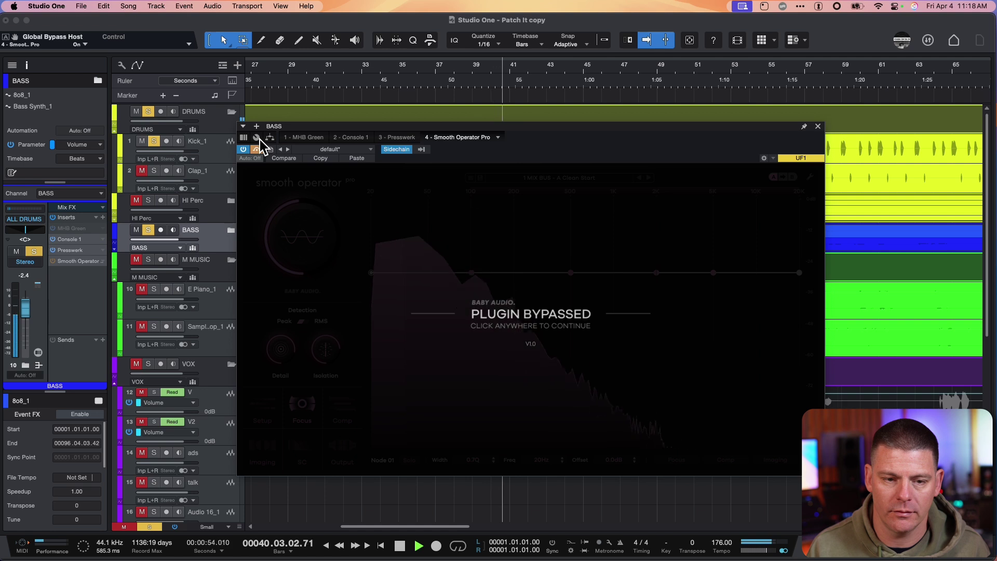
pyautogui.click(257, 138)
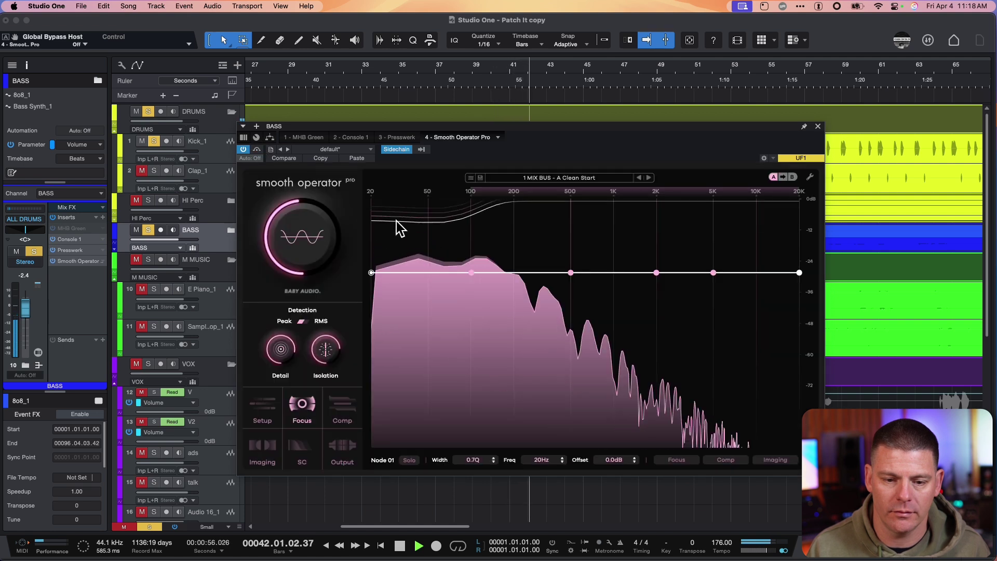